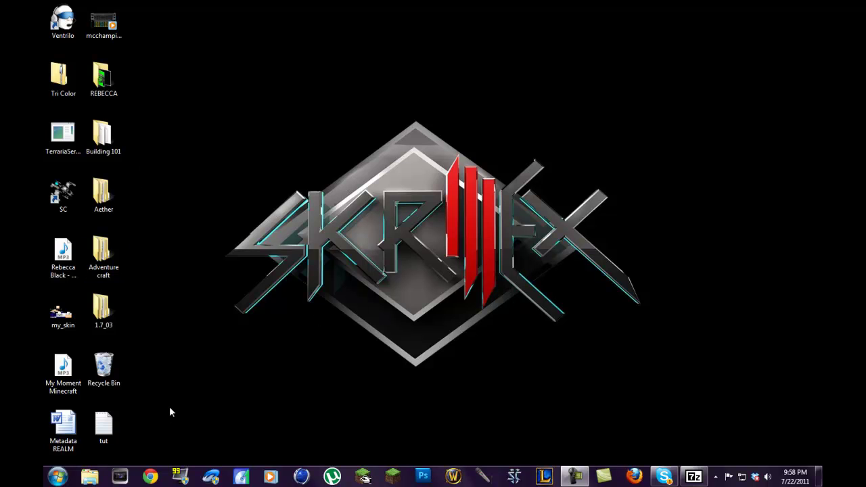
Open the %appdata% folder and go into the bin folder inside .minecraft
{"action": "key", "text": "super"}
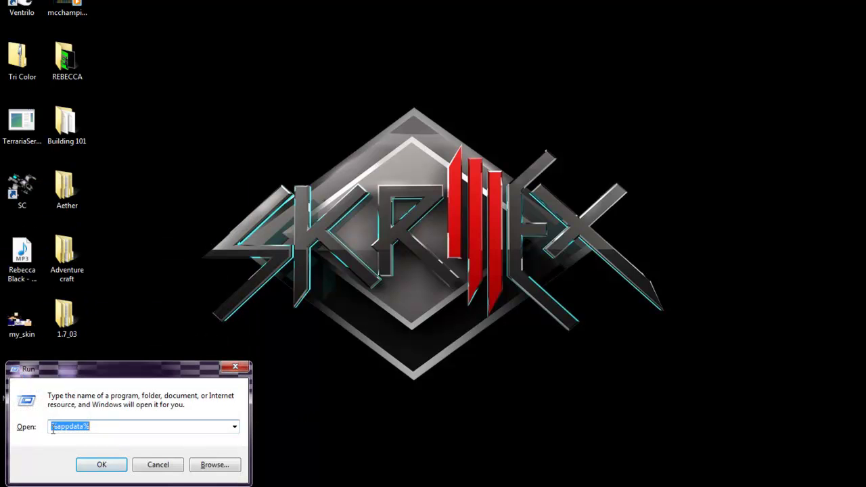
{"action": "left_click", "coordinate": [93, 465]}
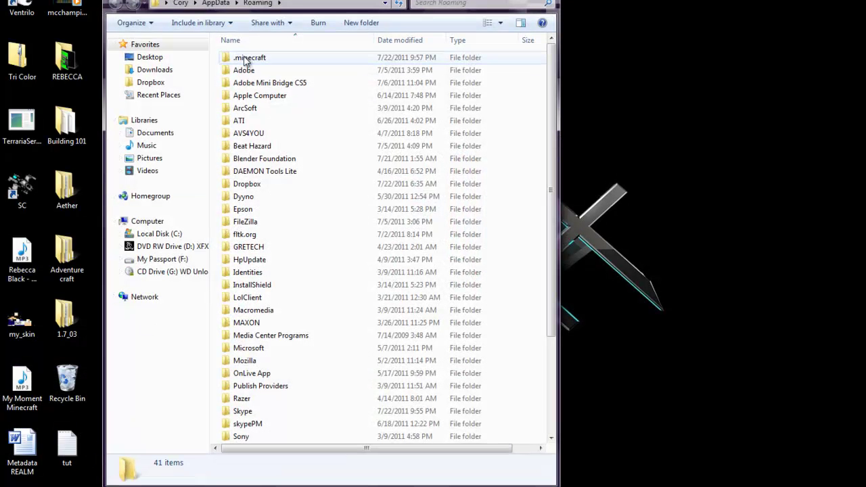
{"action": "left_click", "coordinate": [245, 62]}
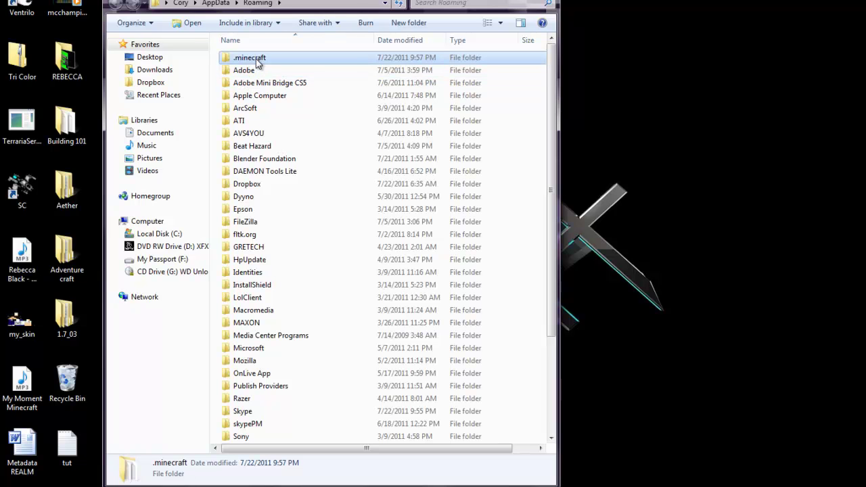
{"action": "double_click", "coordinate": [260, 63]}
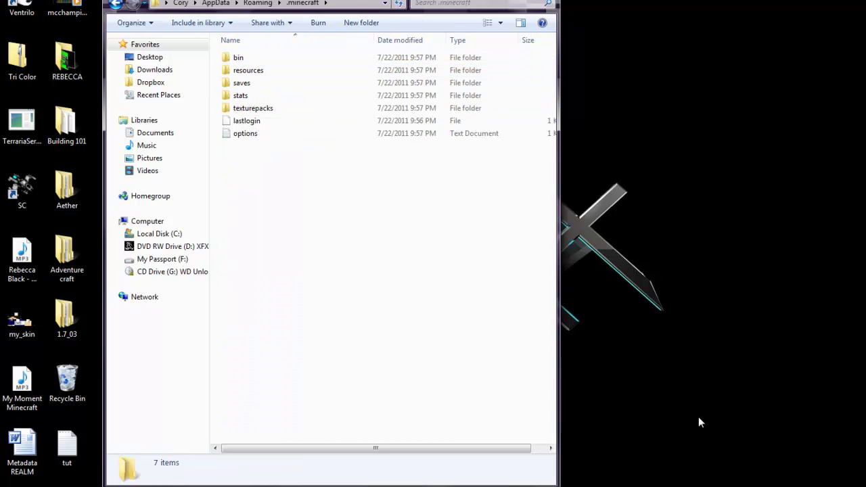
{"action": "double_click", "coordinate": [247, 60]}
Open the minecraft jar file as a 7-Zip archive and move its window clear of the folder window
{"action": "right_click", "coordinate": [261, 119]}
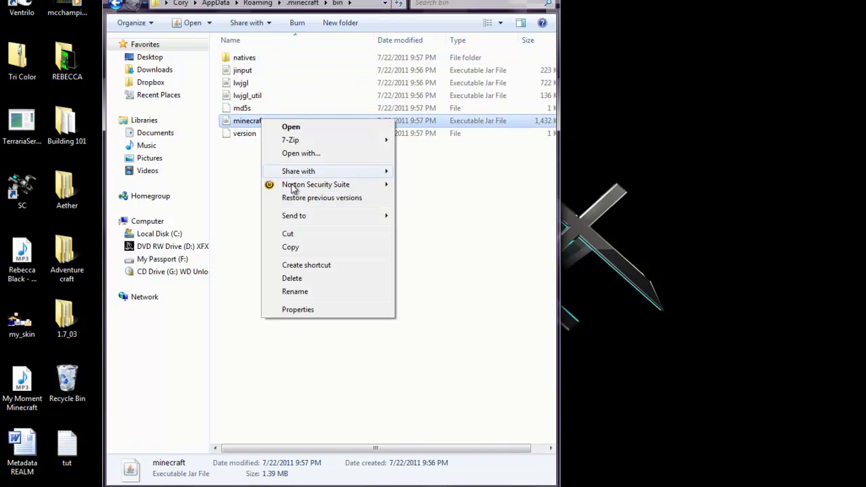
{"action": "mouse_move", "coordinate": [319, 141]}
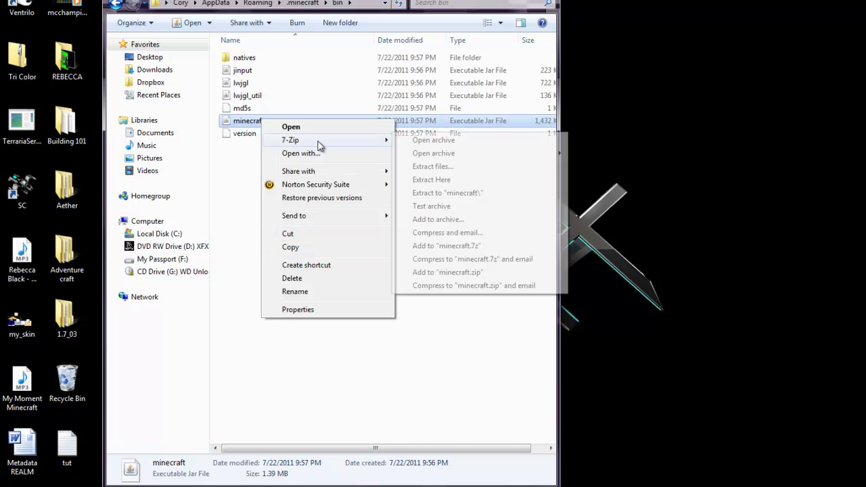
{"action": "left_click", "coordinate": [436, 140]}
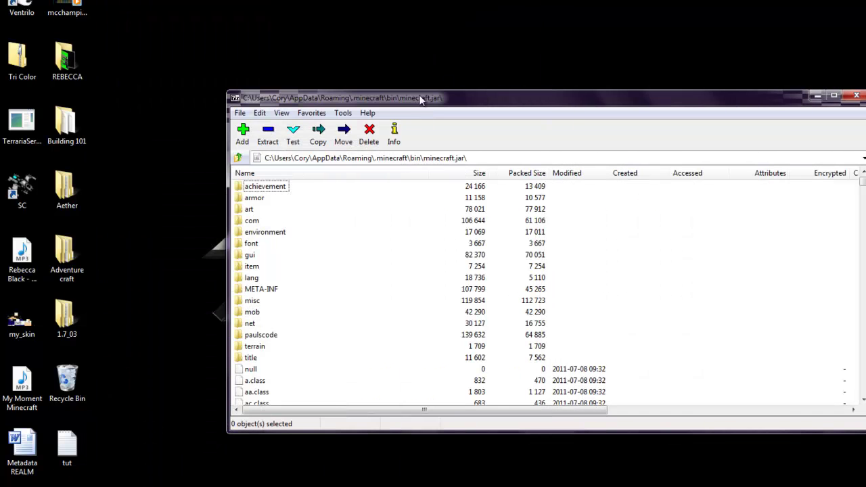
{"action": "left_click_drag", "start_coordinate": [420, 100], "coordinate": [487, 31]}
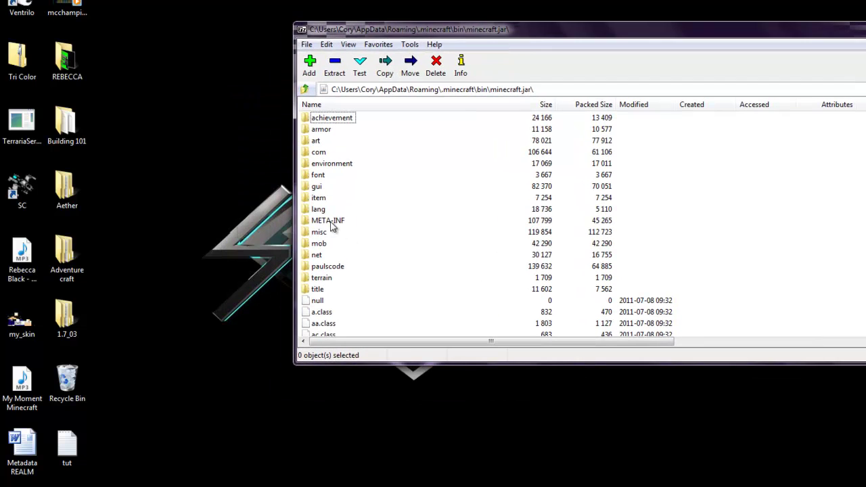
Delete the META-INF folder from the minecraft.jar archive
{"action": "left_click", "coordinate": [336, 221]}
{"action": "key", "text": "Delete"}
{"action": "left_click", "coordinate": [477, 274]}
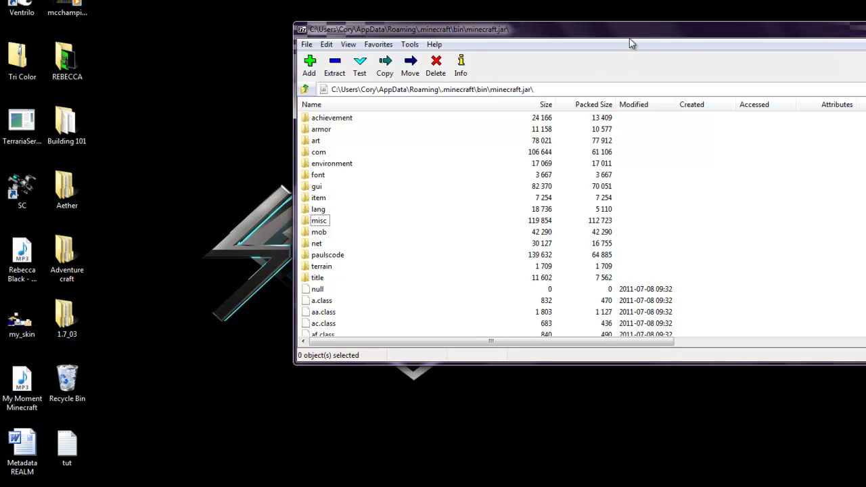
Open the 1.7_03 folder from the desktop and arrange it beside the minecraft.jar archive window
{"action": "left_click_drag", "start_coordinate": [611, 30], "coordinate": [647, 10]}
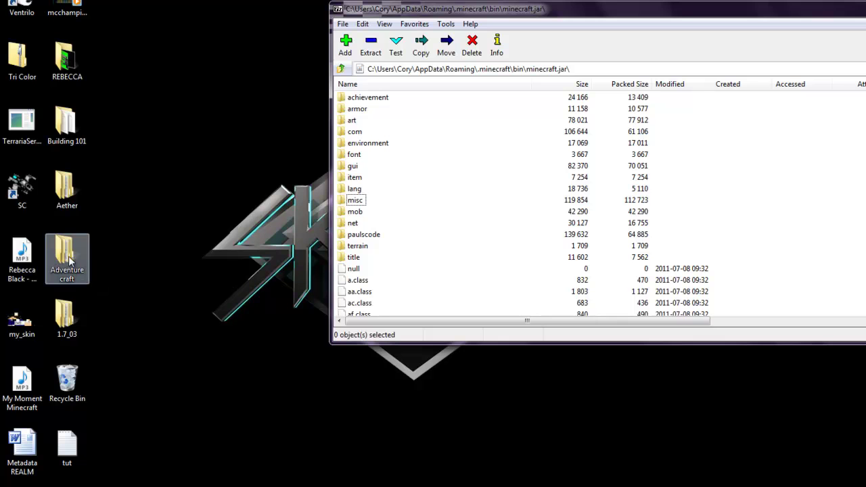
{"action": "double_click", "coordinate": [67, 321]}
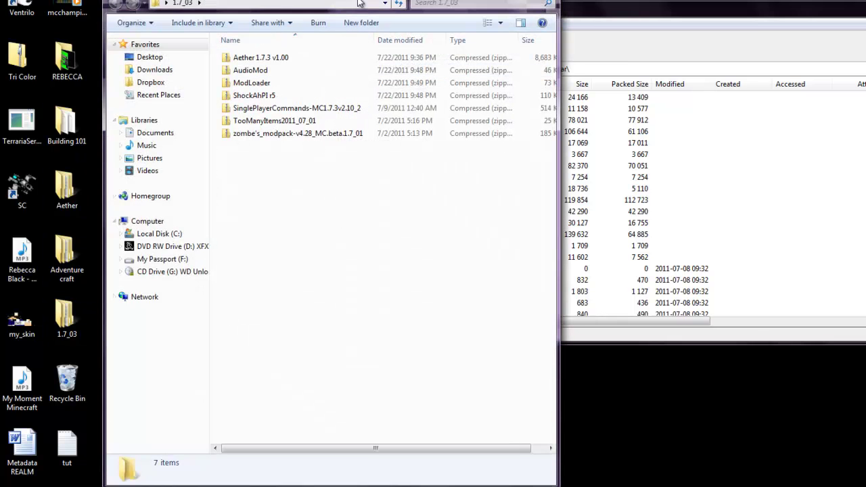
{"action": "left_click_drag", "start_coordinate": [359, 3], "coordinate": [159, 24]}
{"action": "right_click", "coordinate": [65, 88]}
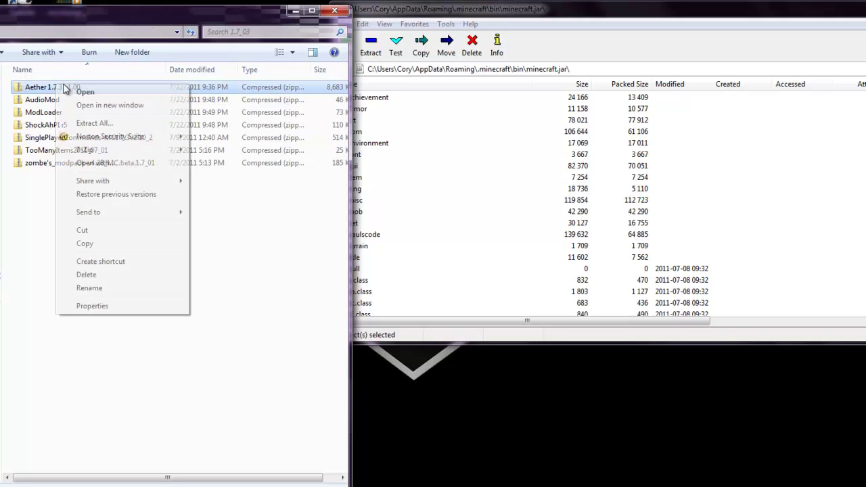
{"action": "left_click", "coordinate": [40, 99]}
{"action": "right_click", "coordinate": [43, 113]}
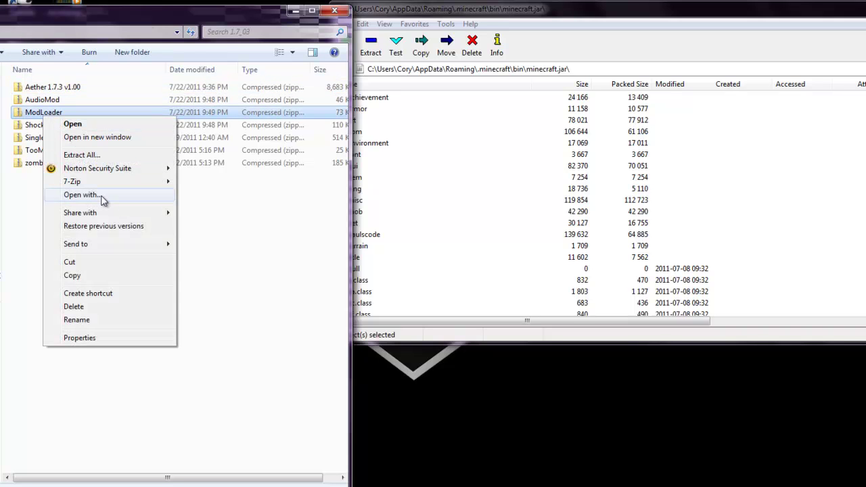
{"action": "left_click", "coordinate": [29, 114]}
{"action": "left_click", "coordinate": [57, 103]}
{"action": "left_click", "coordinate": [61, 126]}
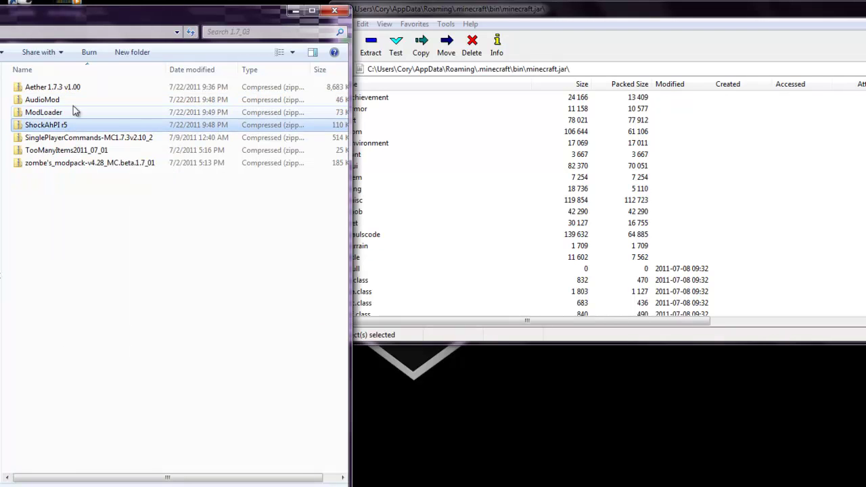
{"action": "left_click", "coordinate": [66, 90]}
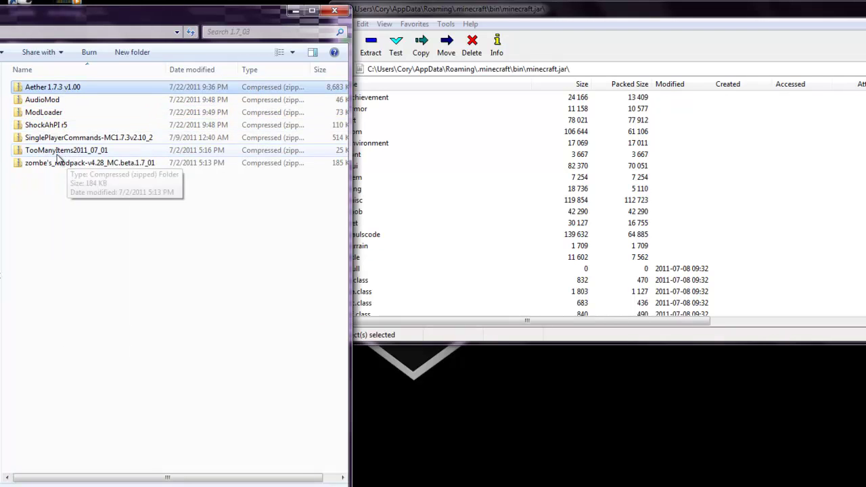
Open the TooManyItems2011_07_01 zip from the 1.7_03 folder as a 7-Zip archive
{"action": "left_click", "coordinate": [59, 151]}
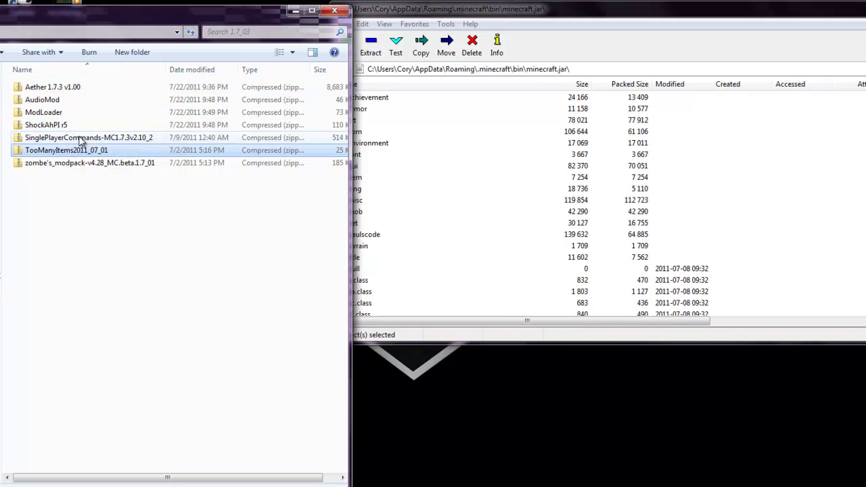
{"action": "right_click", "coordinate": [60, 150]}
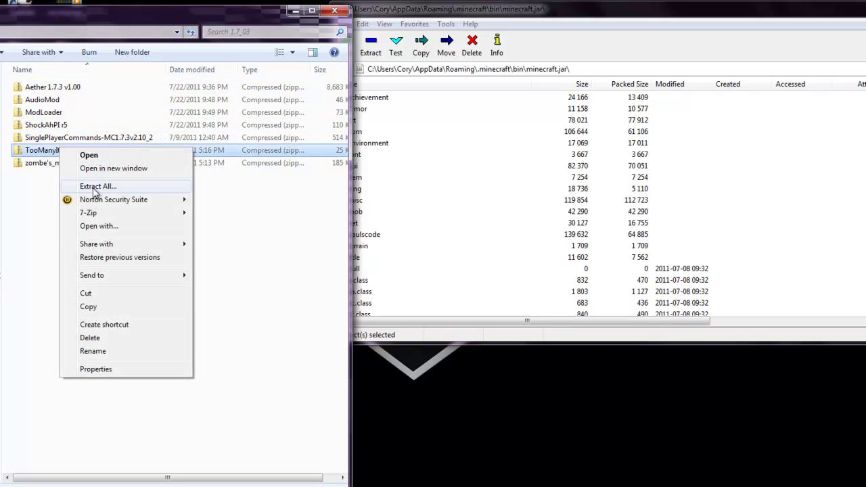
{"action": "mouse_move", "coordinate": [101, 213]}
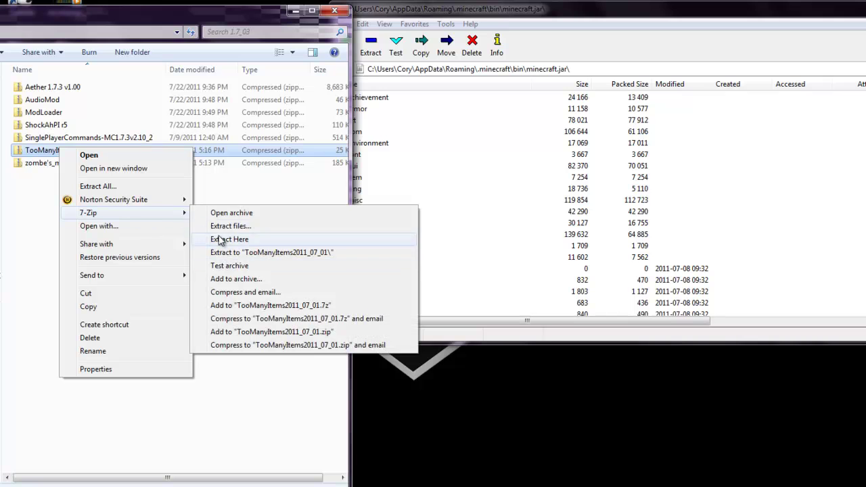
{"action": "left_click", "coordinate": [217, 212]}
Copy all the TooManyItems files into the root of the minecraft.jar archive
{"action": "left_click_drag", "start_coordinate": [316, 347], "coordinate": [232, 168]}
{"action": "left_click_drag", "start_coordinate": [493, 104], "coordinate": [512, 302]}
{"action": "left_click_drag", "start_coordinate": [294, 401], "coordinate": [440, 230]}
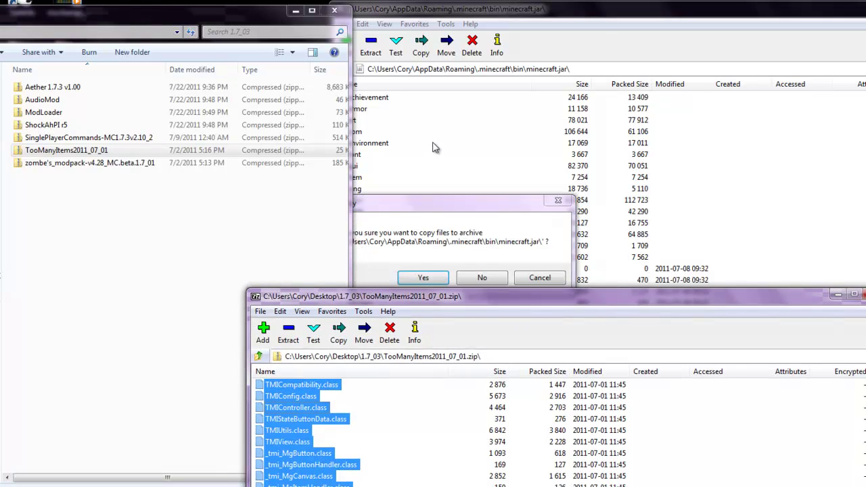
{"action": "left_click", "coordinate": [423, 278]}
{"action": "left_click", "coordinate": [465, 298]}
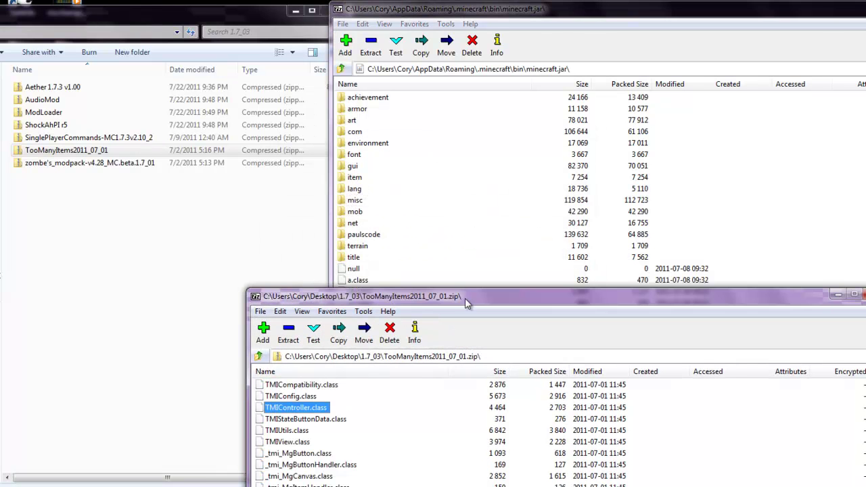
Go up to the 1.7_03 folder in the TooManyItems 7-Zip window and minimise the Explorer folder window
{"action": "left_click", "coordinate": [258, 356]}
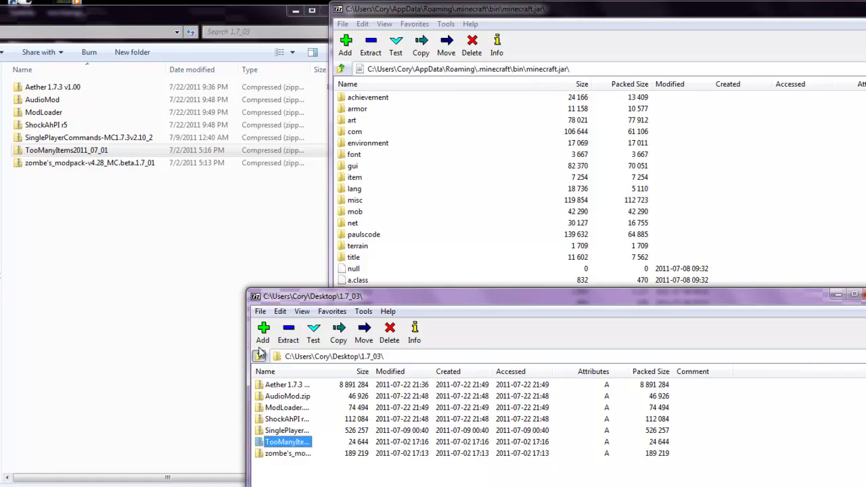
{"action": "left_click", "coordinate": [288, 10]}
{"action": "left_click", "coordinate": [294, 10]}
{"action": "left_click_drag", "start_coordinate": [439, 302], "coordinate": [641, 210]}
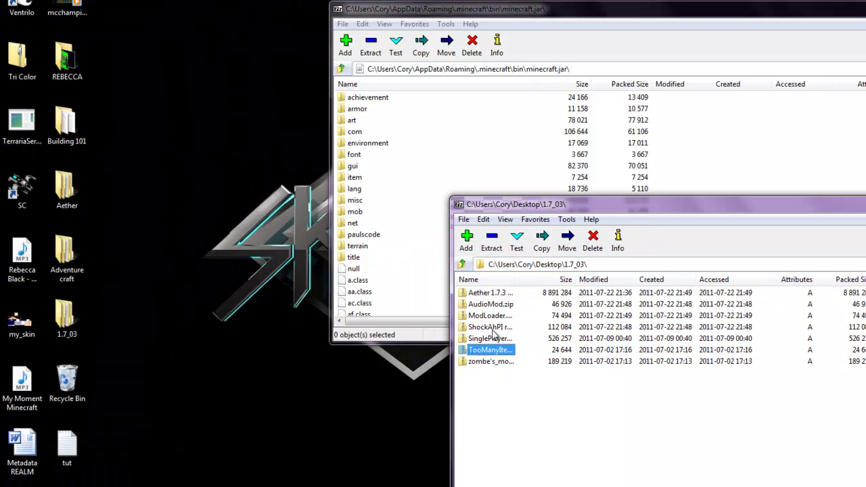
{"action": "left_click_drag", "start_coordinate": [564, 206], "coordinate": [541, 245]}
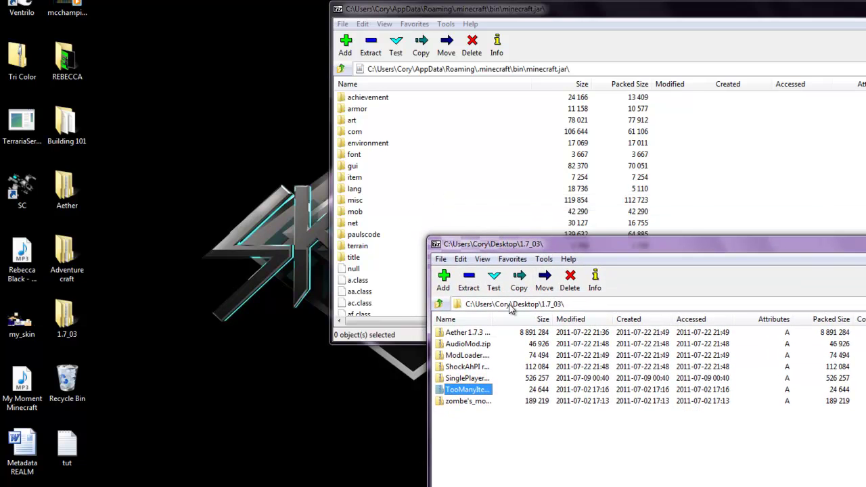
Open ModLoader.zip and copy all of its class files into the minecraft.jar archive
{"action": "left_click", "coordinate": [453, 367]}
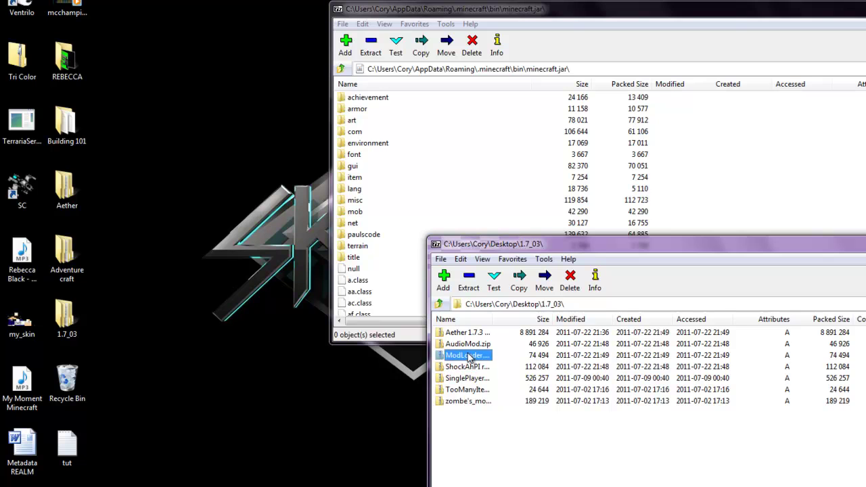
{"action": "double_click", "coordinate": [467, 356]}
{"action": "left_click_drag", "start_coordinate": [554, 333], "coordinate": [398, 421]}
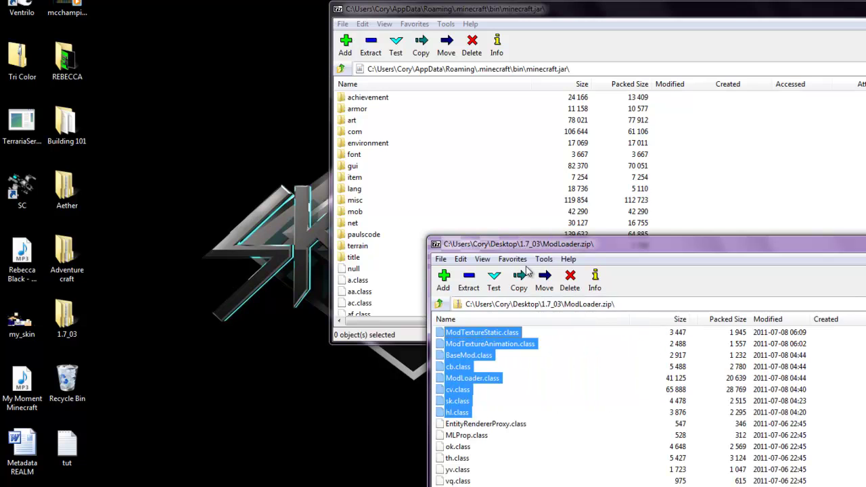
{"action": "left_click_drag", "start_coordinate": [535, 247], "coordinate": [622, 95]}
{"action": "key", "text": "super"}
{"action": "left_click", "coordinate": [607, 298]}
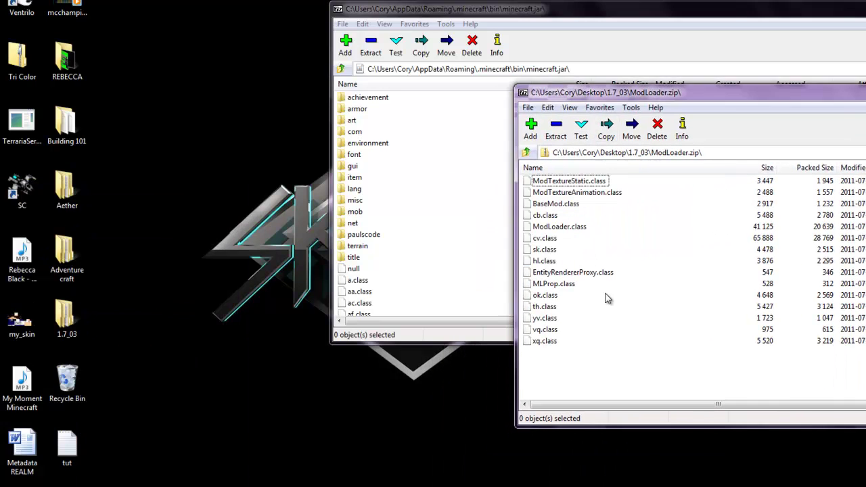
{"action": "key", "text": "ctrl+a"}
{"action": "left_click_drag", "start_coordinate": [548, 235], "coordinate": [411, 298]}
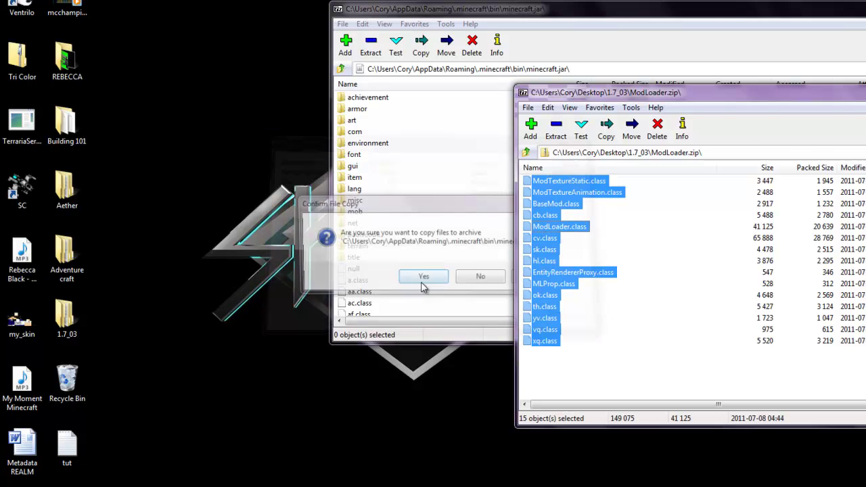
{"action": "left_click", "coordinate": [428, 280]}
{"action": "left_click", "coordinate": [568, 396]}
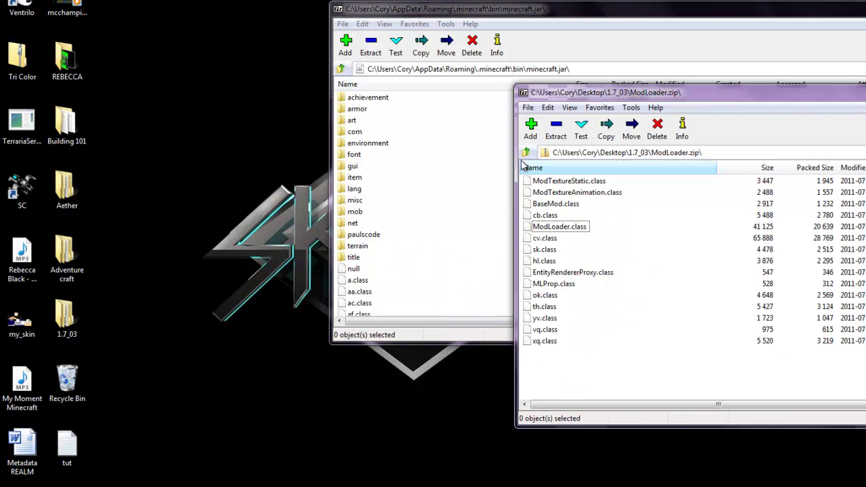
Open AudioMod.zip from the 1.7_03 folder and copy ibxm, paulscode and yo.class into the minecraft.jar archive
{"action": "left_click", "coordinate": [527, 153]}
{"action": "double_click", "coordinate": [546, 201]}
{"action": "left_click_drag", "start_coordinate": [574, 264], "coordinate": [444, 294]}
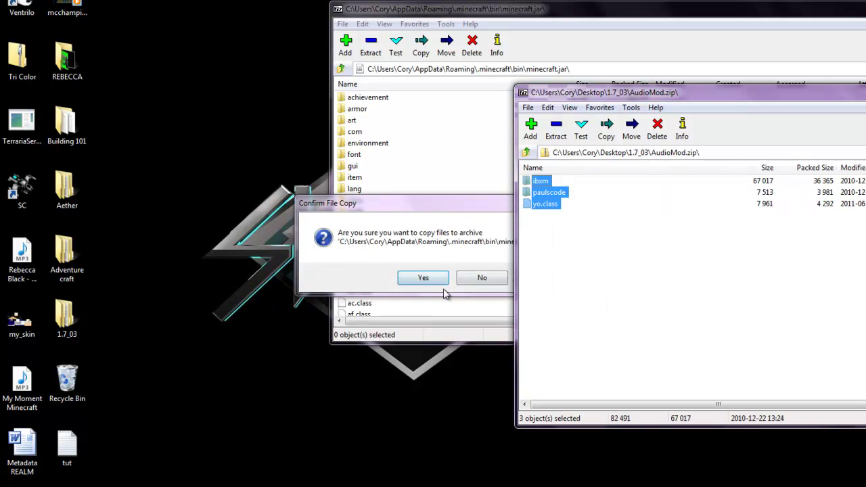
{"action": "left_click", "coordinate": [423, 278]}
{"action": "left_click", "coordinate": [623, 350]}
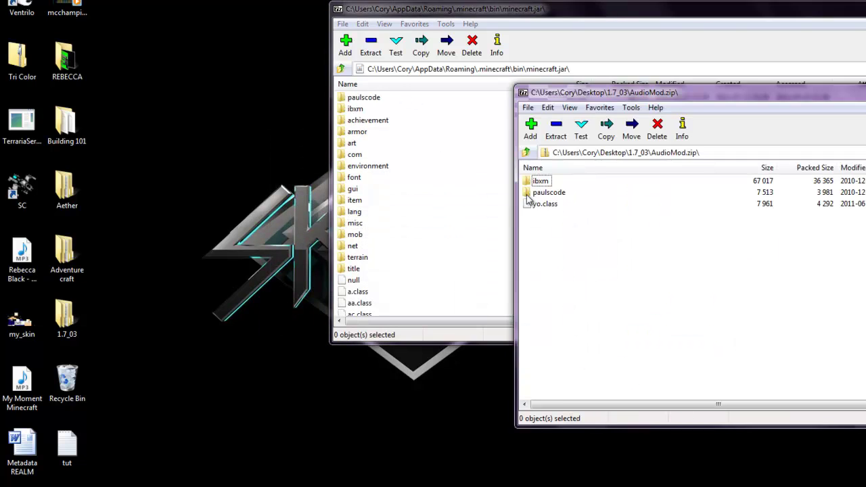
Copy all the class files from the bin folder of ShockAhPI r5.zip into the minecraft.jar archive
{"action": "left_click", "coordinate": [527, 153]}
{"action": "left_click", "coordinate": [545, 215]}
{"action": "double_click", "coordinate": [546, 215]}
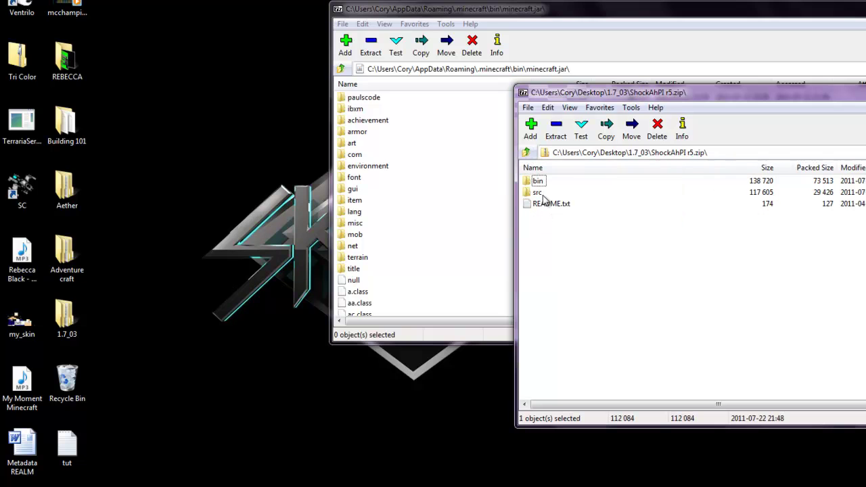
{"action": "double_click", "coordinate": [536, 182]}
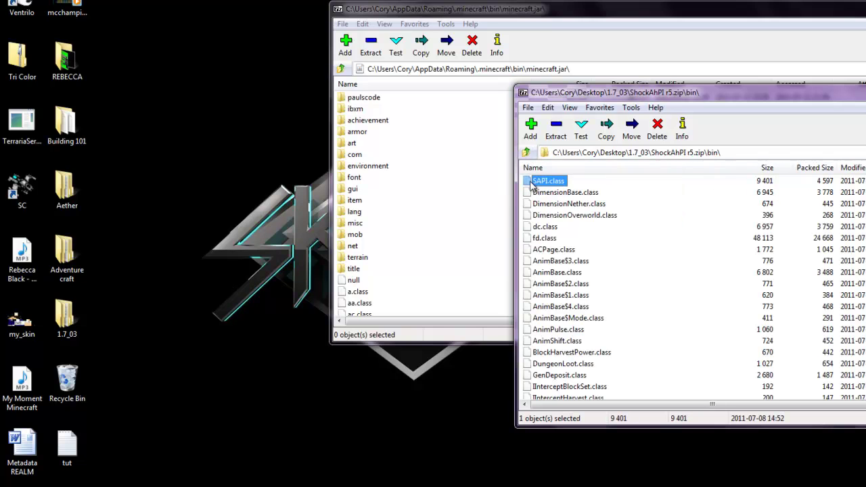
{"action": "left_click_drag", "start_coordinate": [599, 178], "coordinate": [525, 399]}
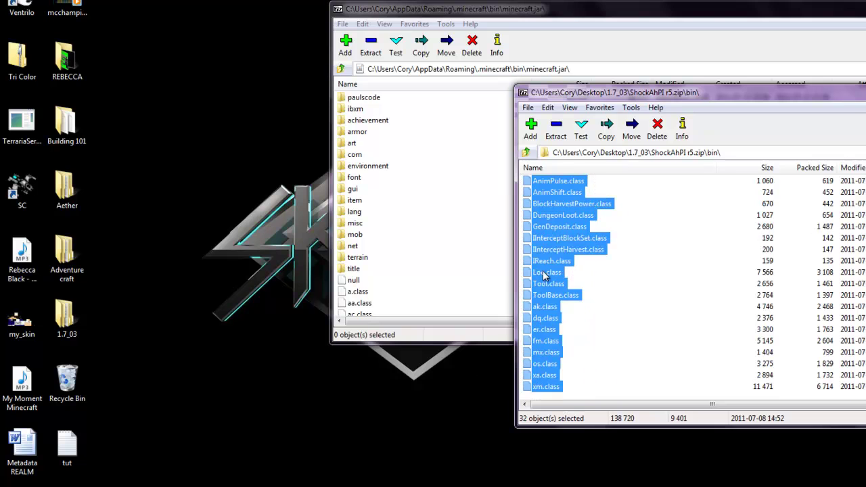
{"action": "left_click_drag", "start_coordinate": [547, 277], "coordinate": [422, 285]}
{"action": "left_click", "coordinate": [424, 279]}
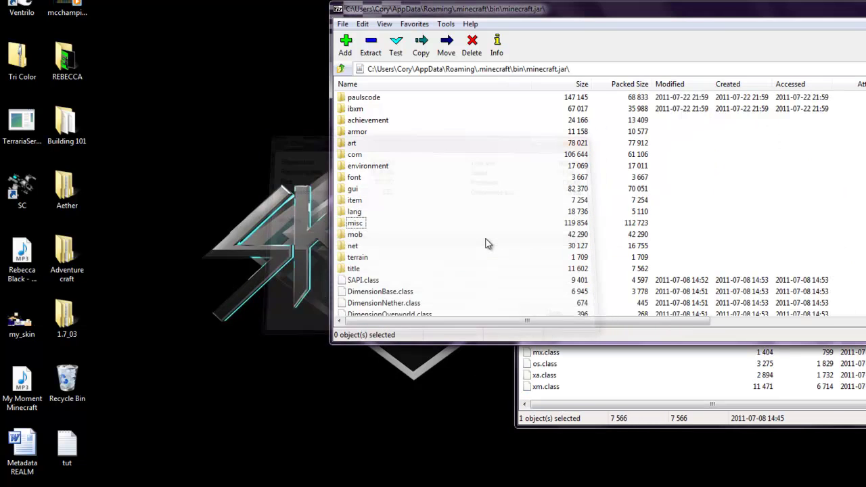
{"action": "left_click", "coordinate": [586, 394]}
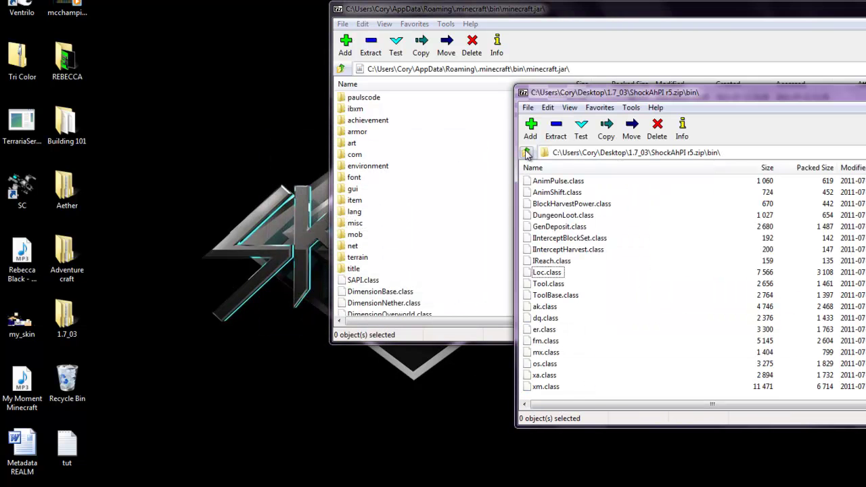
Open the Jar folder of Aether 1.7.3 v1.00.zip in the 1.7_03 folder and copy all its contents into the minecraft.jar archive
{"action": "left_click", "coordinate": [527, 152]}
{"action": "left_click", "coordinate": [530, 152]}
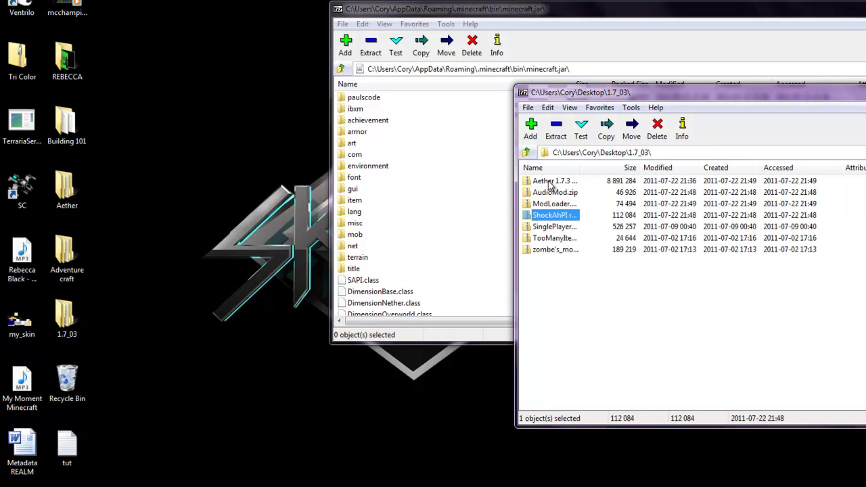
{"action": "double_click", "coordinate": [549, 181]}
{"action": "double_click", "coordinate": [536, 182]}
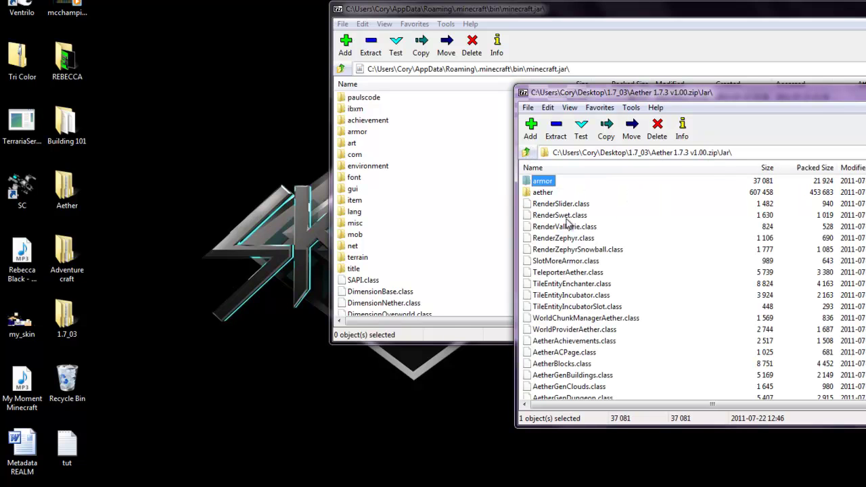
{"action": "key", "text": "ctrl+a"}
{"action": "scroll", "coordinate": [684, 271], "scroll_direction": "down", "scroll_amount": 10}
{"action": "scroll", "coordinate": [574, 284], "scroll_direction": "down", "scroll_amount": 3}
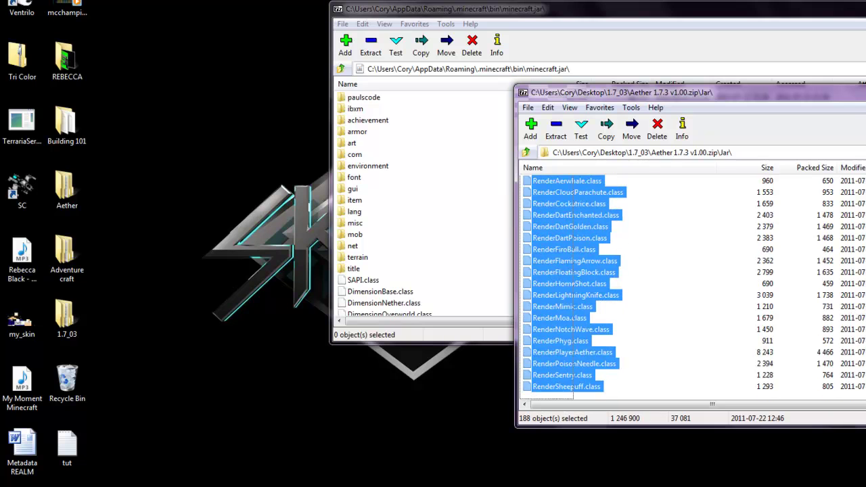
{"action": "left_click", "coordinate": [574, 307]}
{"action": "key", "text": "ctrl+a"}
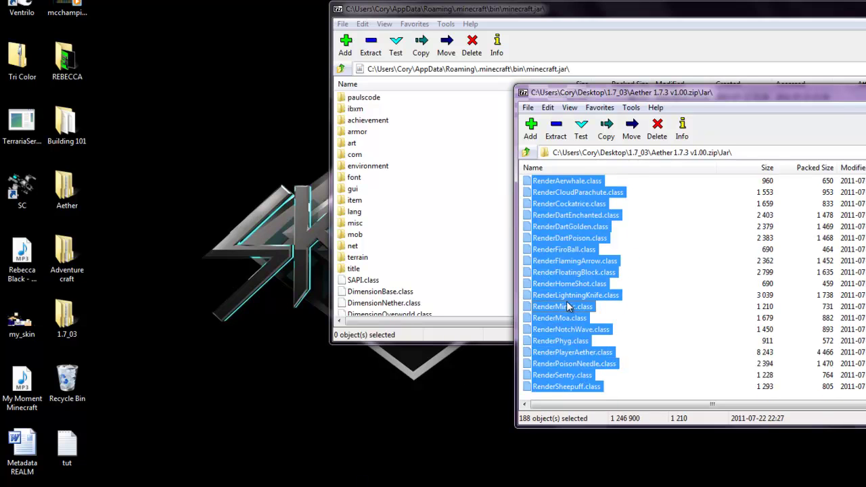
{"action": "left_click_drag", "start_coordinate": [574, 307], "coordinate": [448, 277]}
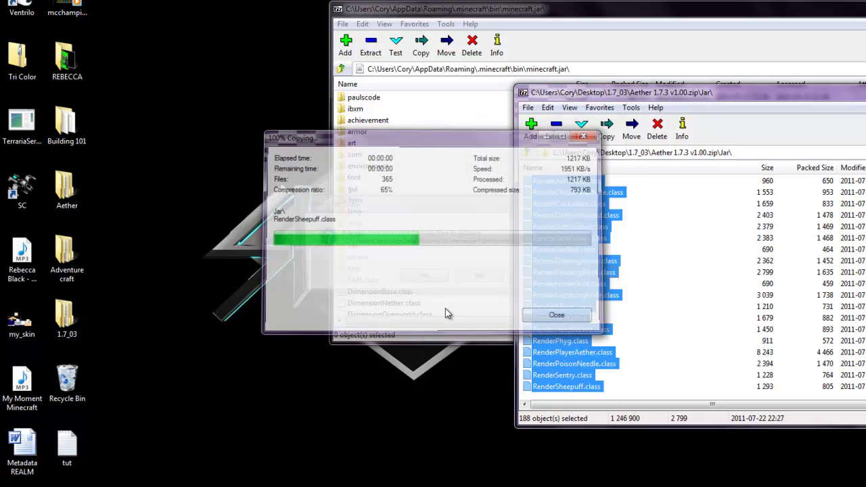
{"action": "left_click", "coordinate": [426, 278]}
{"action": "left_click", "coordinate": [623, 366]}
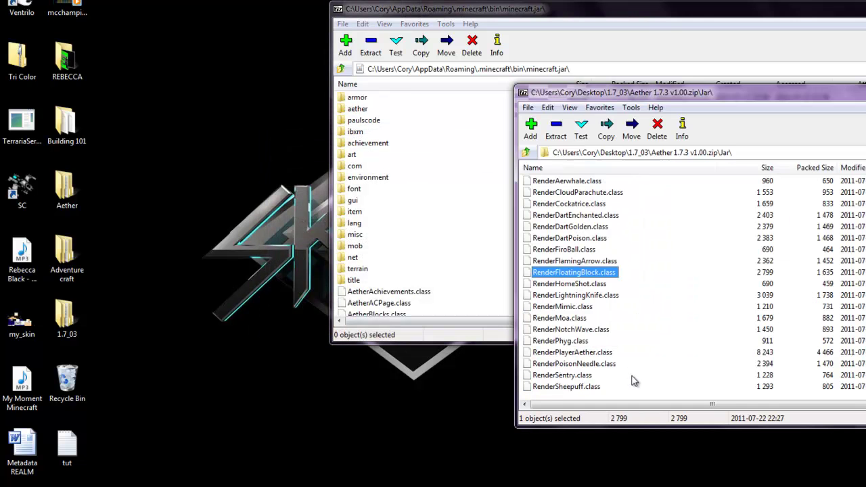
Copy the Resources folder from Aether 1.7.3 v1.00.zip into the .minecraft folder
{"action": "left_click", "coordinate": [527, 153]}
{"action": "double_click", "coordinate": [547, 193]}
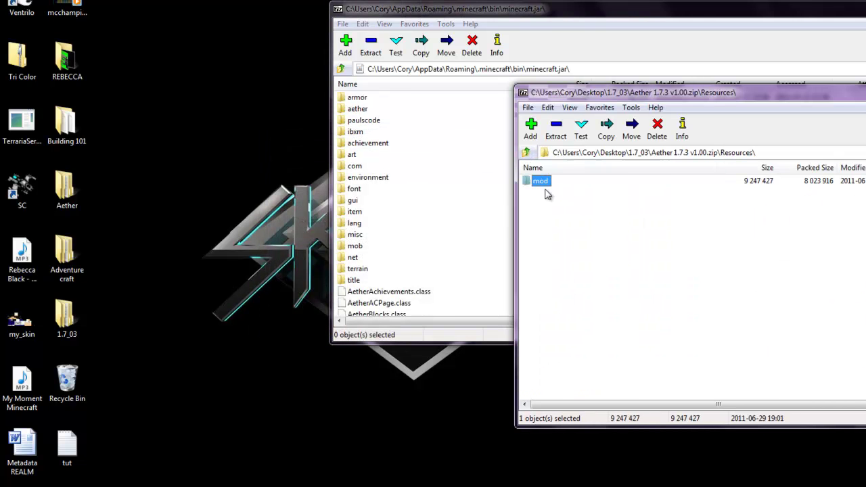
{"action": "left_click", "coordinate": [527, 153]}
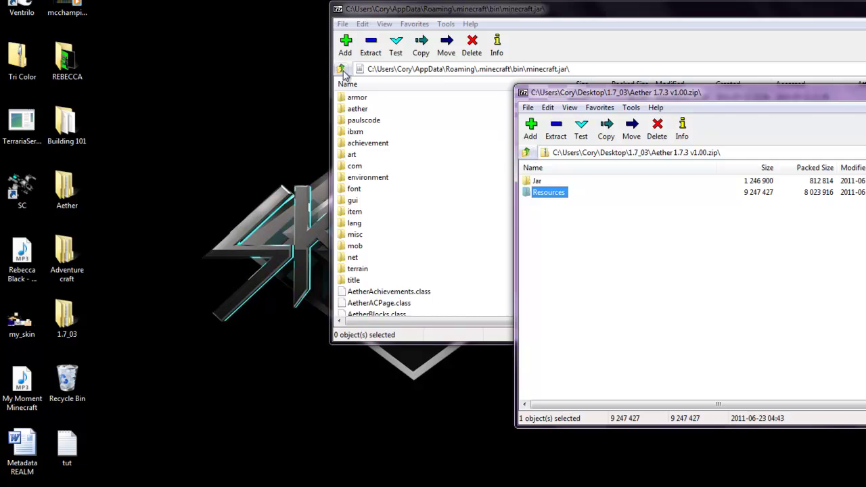
{"action": "left_click", "coordinate": [342, 69]}
{"action": "left_click", "coordinate": [342, 69]}
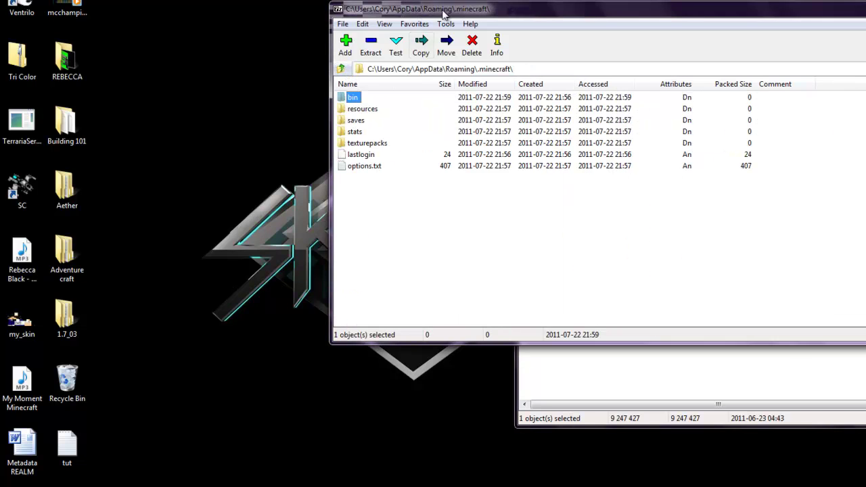
{"action": "left_click_drag", "start_coordinate": [443, 11], "coordinate": [274, 0]}
{"action": "left_click", "coordinate": [662, 352]}
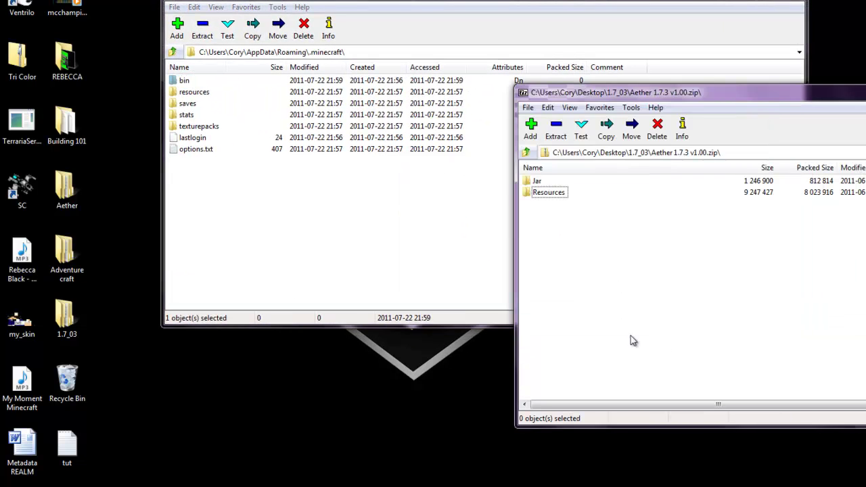
{"action": "left_click", "coordinate": [535, 193]}
{"action": "left_click_drag", "start_coordinate": [452, 196], "coordinate": [451, 197]}
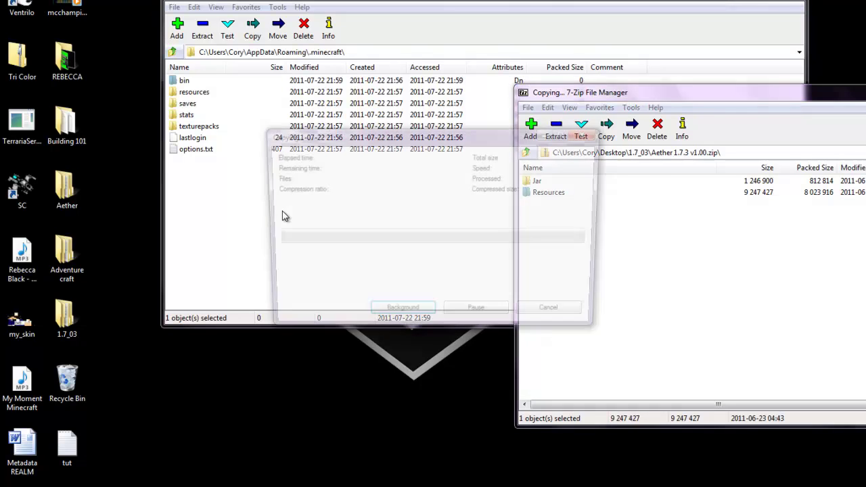
Close the Aether archive window and the .minecraft file manager window
{"action": "left_click_drag", "start_coordinate": [697, 93], "coordinate": [320, 93]}
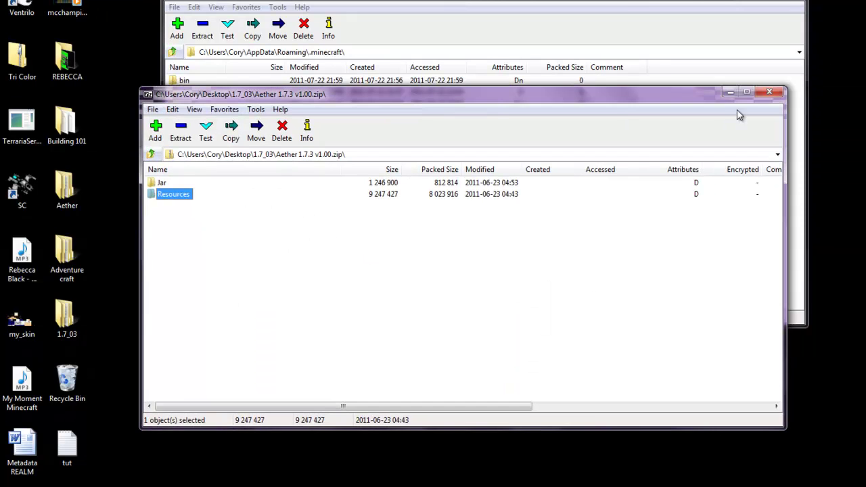
{"action": "left_click", "coordinate": [776, 93]}
{"action": "left_click", "coordinate": [792, 0]}
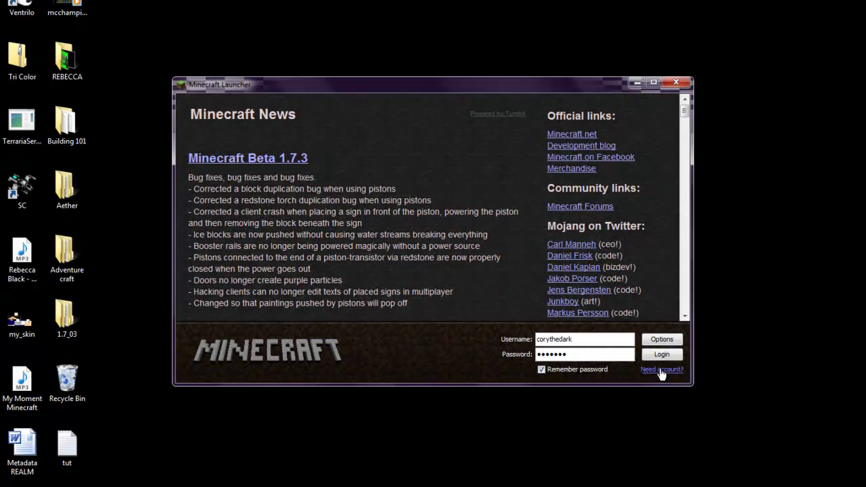
Start Minecraft and create a new singleplayer world with the default name New World and a blank seed
{"action": "left_click", "coordinate": [669, 357]}
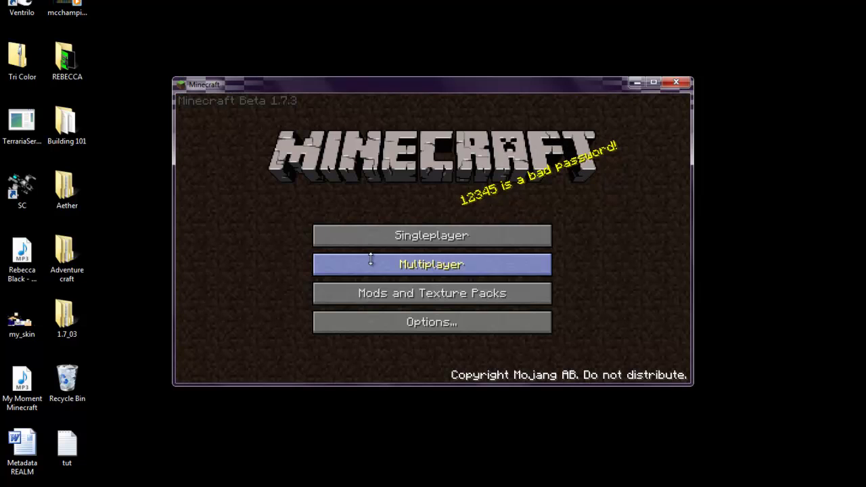
{"action": "left_click", "coordinate": [426, 237]}
{"action": "left_click", "coordinate": [495, 330]}
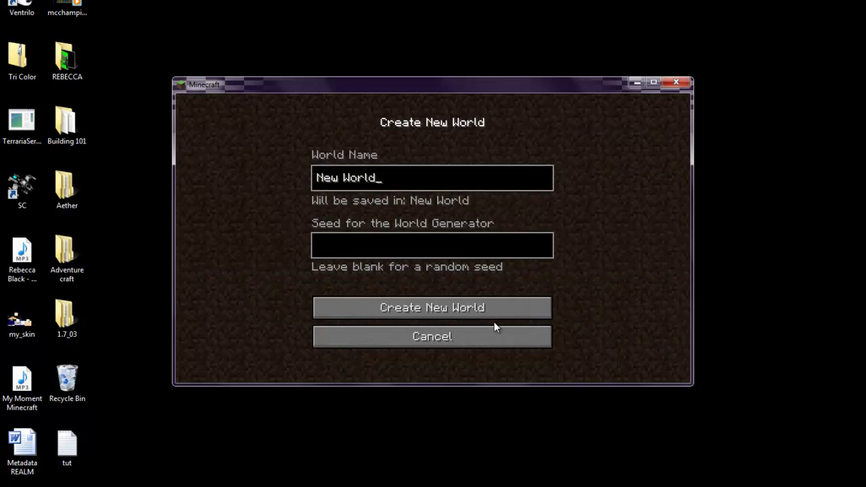
{"action": "left_click", "coordinate": [446, 306]}
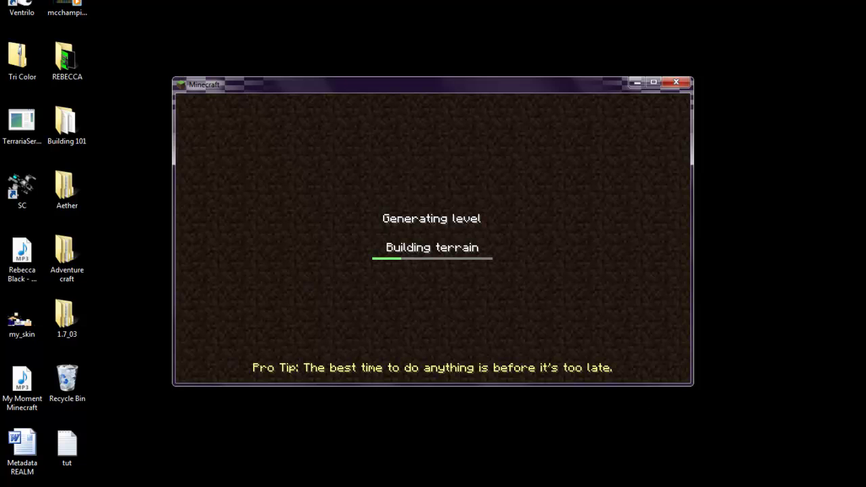
Dismiss the Windows performance notification and return to the Minecraft window while the level generates
{"action": "key", "text": "F9"}
{"action": "left_click", "coordinate": [540, 486]}
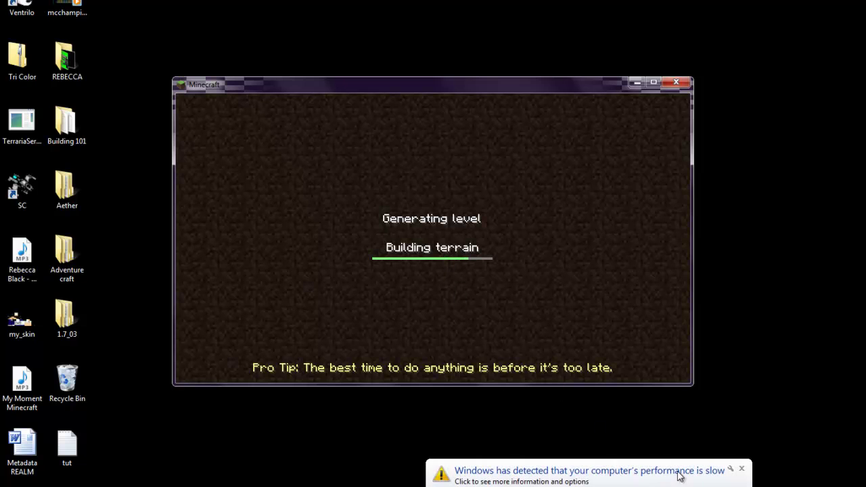
{"action": "left_click", "coordinate": [742, 469]}
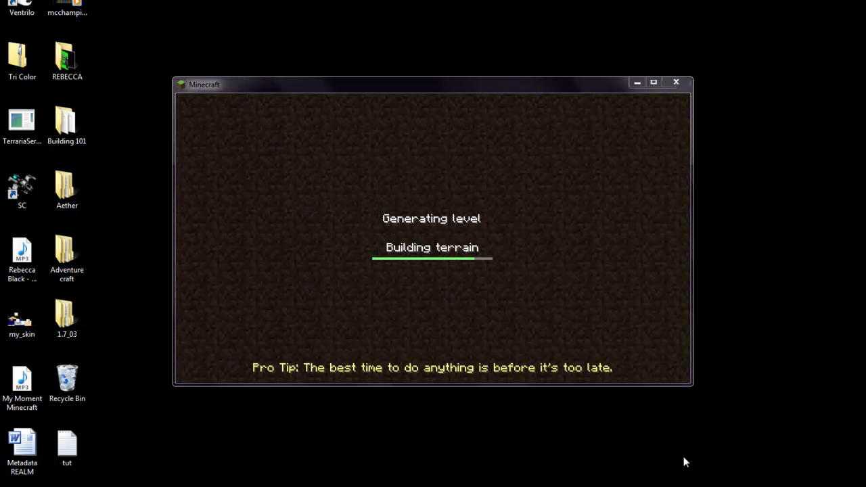
{"action": "left_click", "coordinate": [377, 88]}
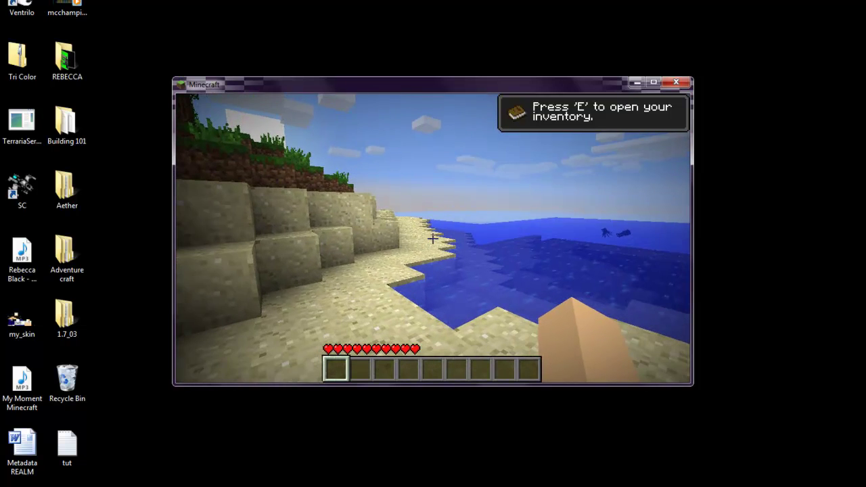
Open the inventory and look through all the TooManyItems pages for the Aether mod's blocks and items
{"action": "key", "text": "e"}
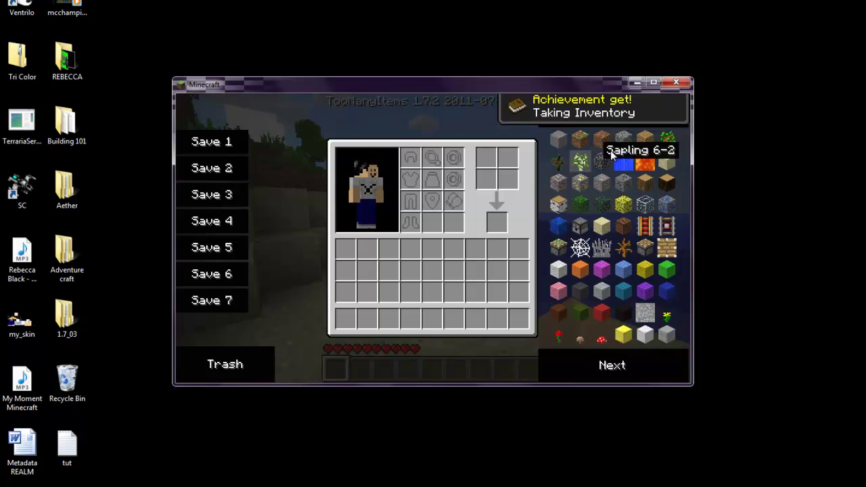
{"action": "left_click", "coordinate": [632, 365]}
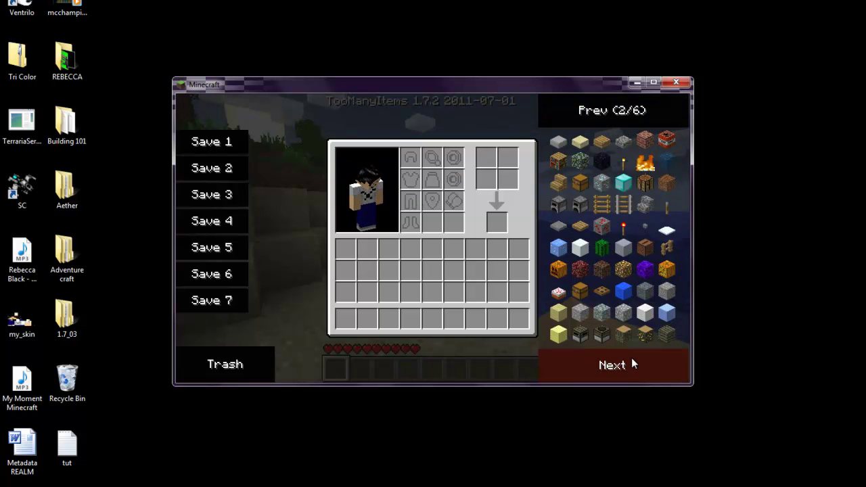
{"action": "left_click", "coordinate": [633, 363]}
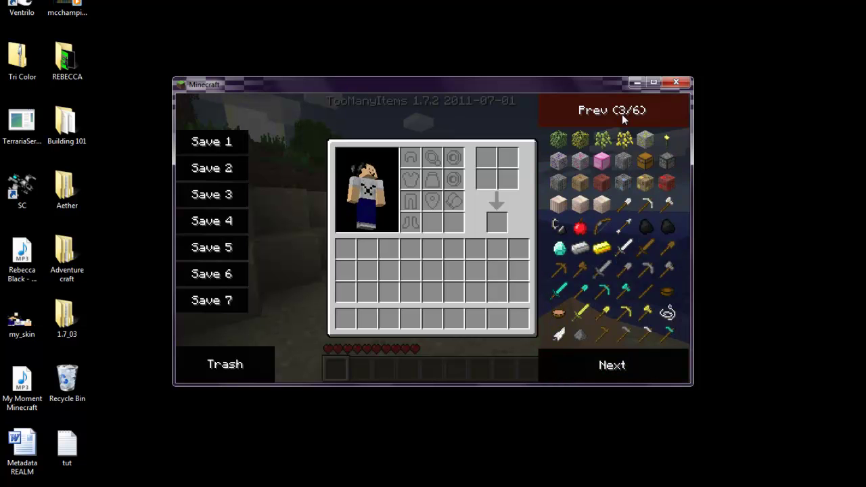
{"action": "left_click", "coordinate": [633, 356]}
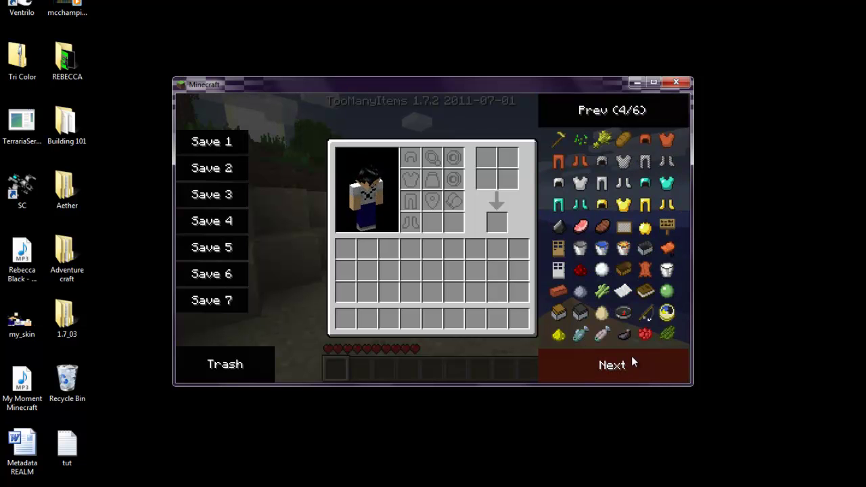
{"action": "left_click", "coordinate": [631, 356]}
{"action": "left_click", "coordinate": [629, 352]}
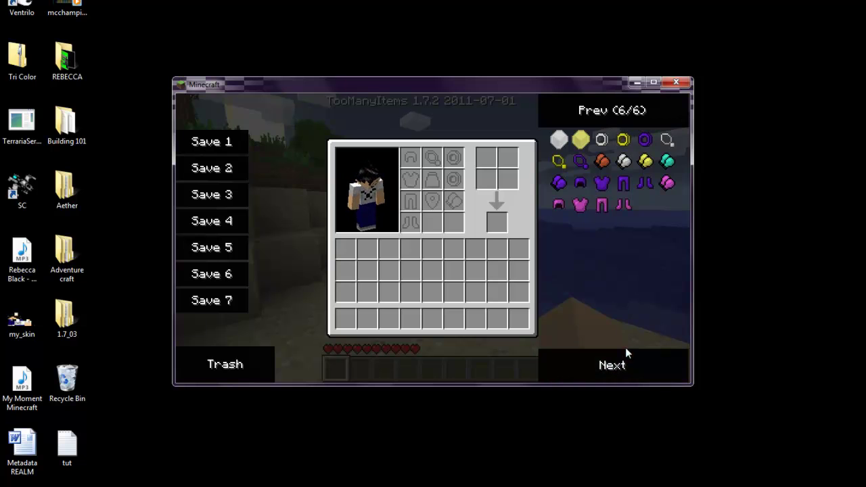
{"action": "left_click", "coordinate": [626, 353]}
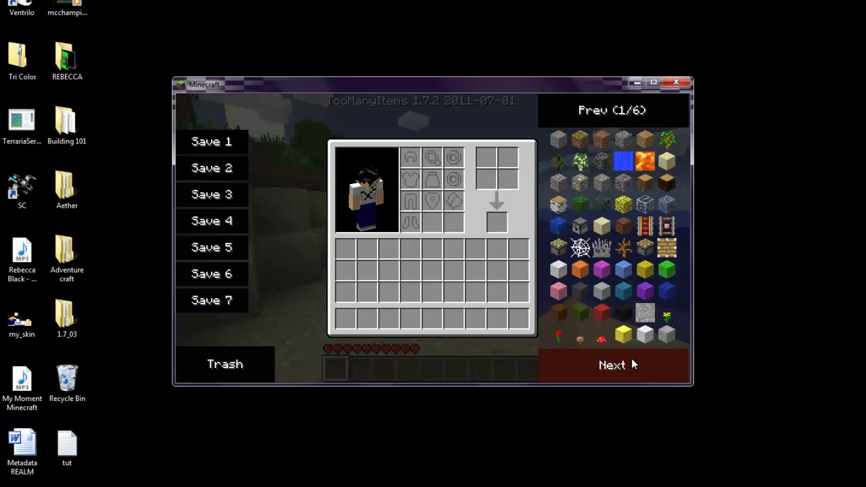
Add a stack of 64 glowstone and a water bucket to the inventory from the TooManyItems lists
{"action": "left_click", "coordinate": [633, 365]}
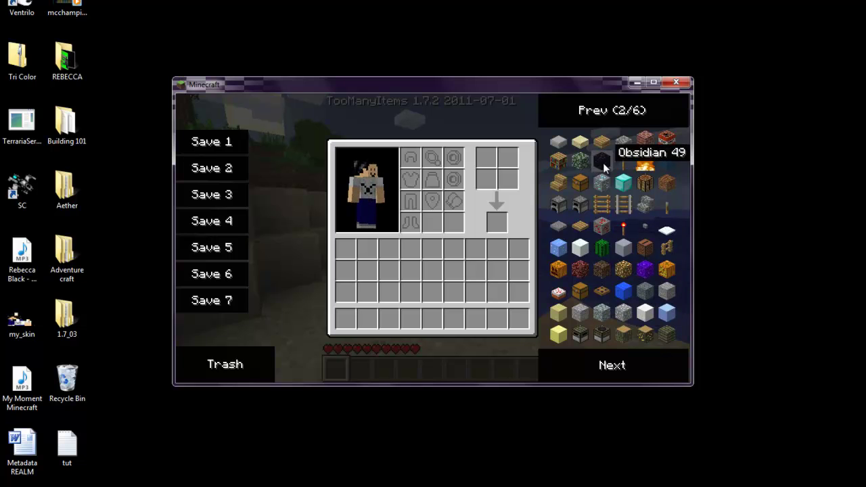
{"action": "left_click", "coordinate": [624, 269]}
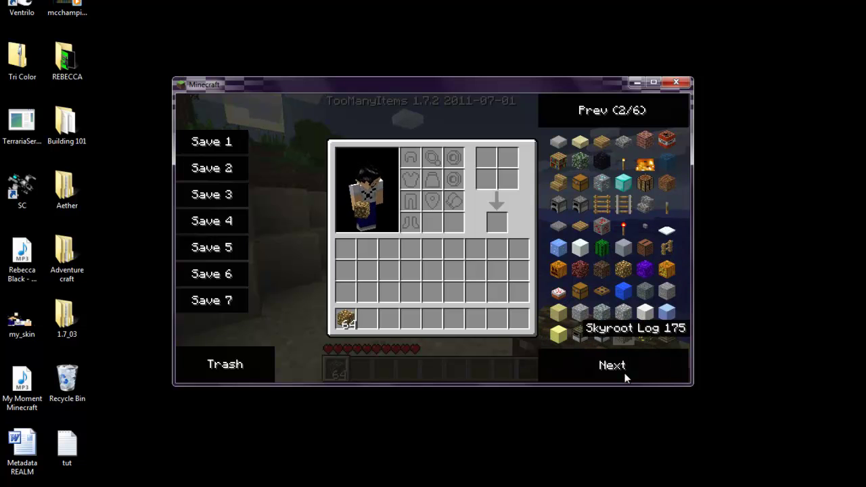
{"action": "left_click", "coordinate": [626, 369]}
{"action": "left_click", "coordinate": [627, 366]}
{"action": "left_click", "coordinate": [602, 248]}
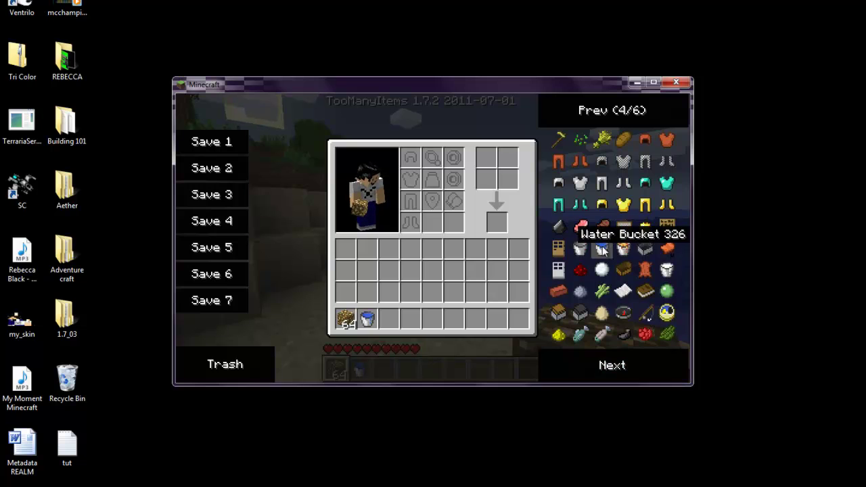
{"action": "key", "text": "e"}
{"action": "key", "text": "e"}
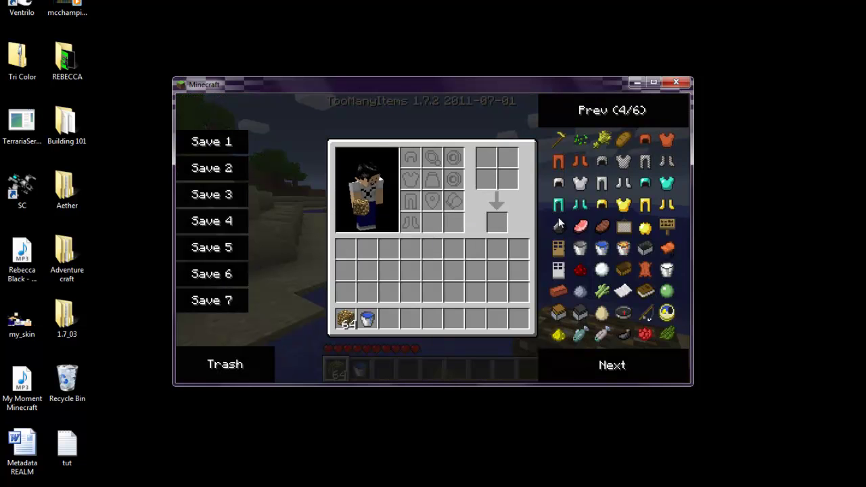
Add a stack of 64 stone to the inventory from the first TooManyItems page and return to the game
{"action": "left_click", "coordinate": [579, 121]}
{"action": "left_click", "coordinate": [579, 121]}
{"action": "left_click", "coordinate": [579, 120]}
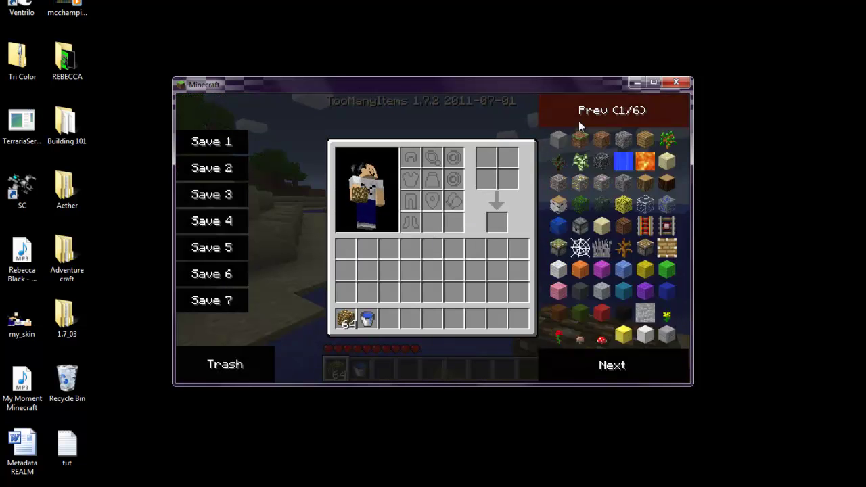
{"action": "left_click", "coordinate": [565, 136]}
{"action": "key", "text": "e"}
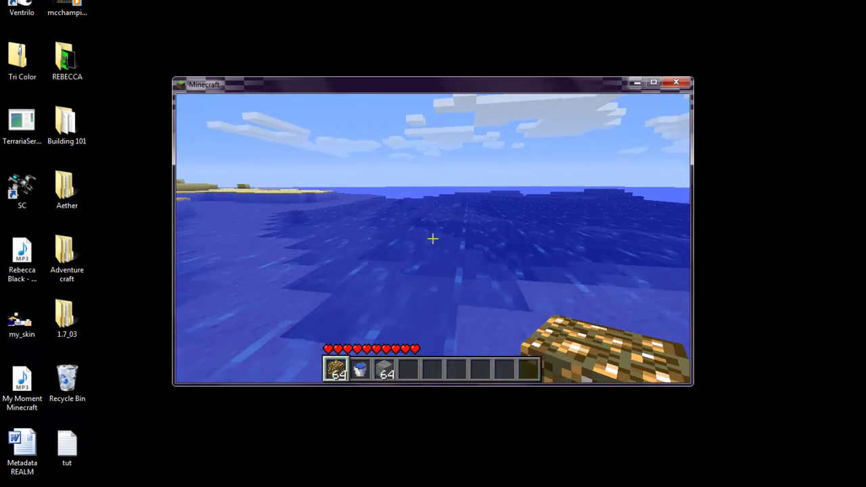
Select the stone and stack five blocks from the sea floor up towards the water surface
{"action": "scroll", "coordinate": [433, 238], "scroll_direction": "down", "scroll_amount": 1}
{"action": "scroll", "coordinate": [434, 238], "scroll_direction": "down", "scroll_amount": 1}
{"action": "key", "text": "e"}
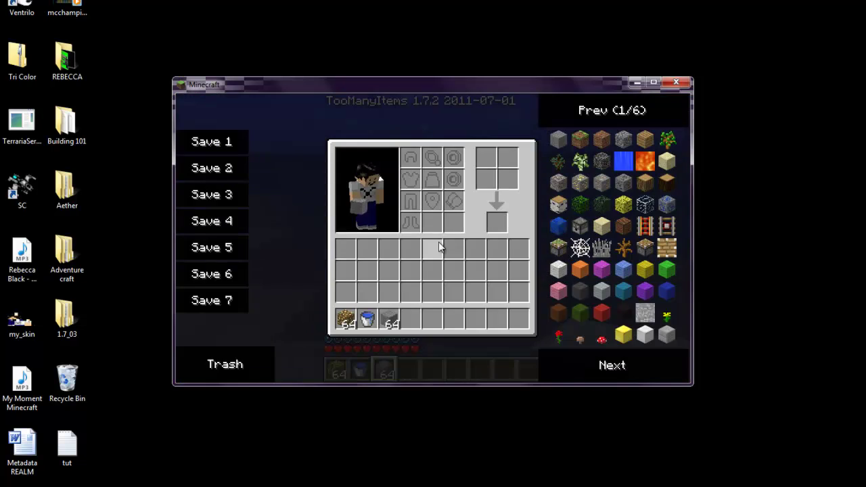
{"action": "key", "text": "e"}
{"action": "key", "text": "e"}
{"action": "key", "text": "e"}
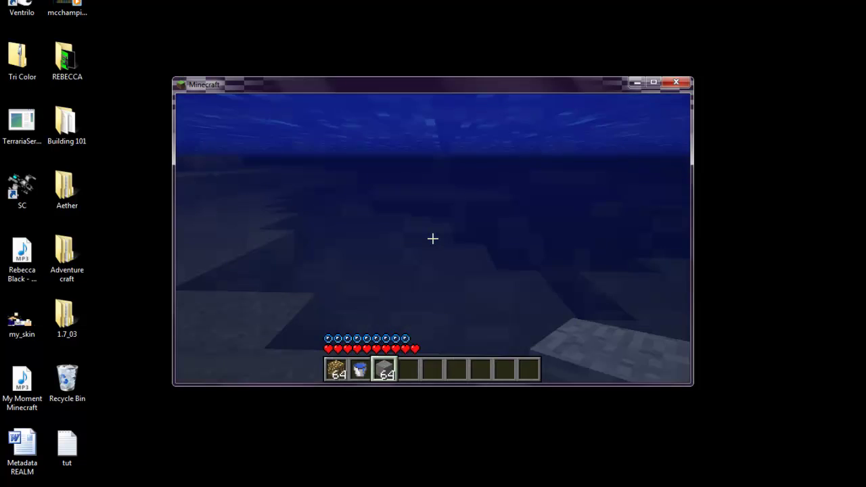
{"action": "key", "text": "space"}
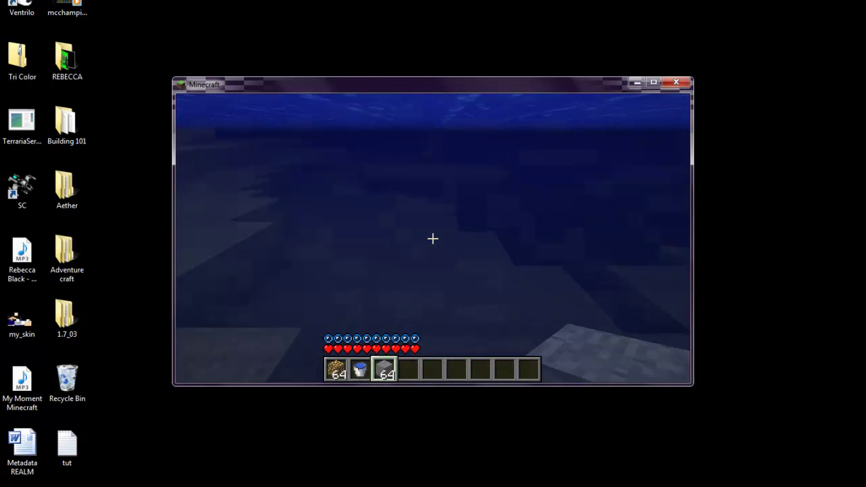
{"action": "key", "text": "space"}
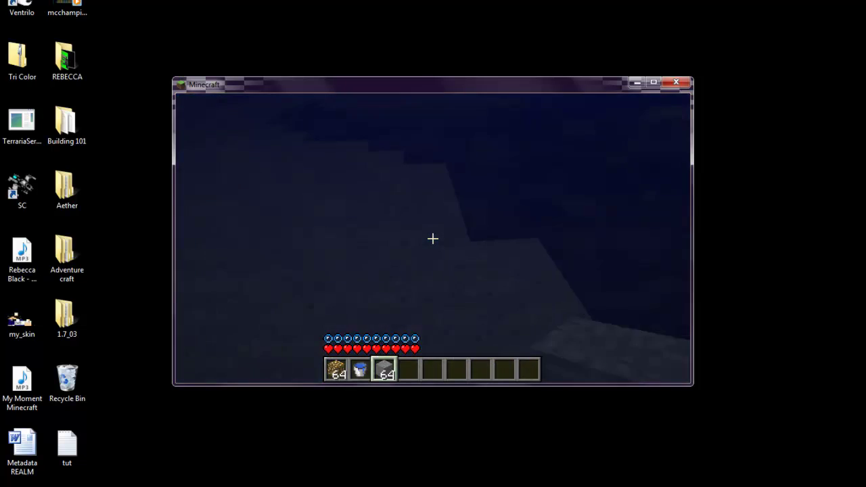
{"action": "right_click", "coordinate": [433, 238]}
{"action": "right_click", "coordinate": [433, 238]}
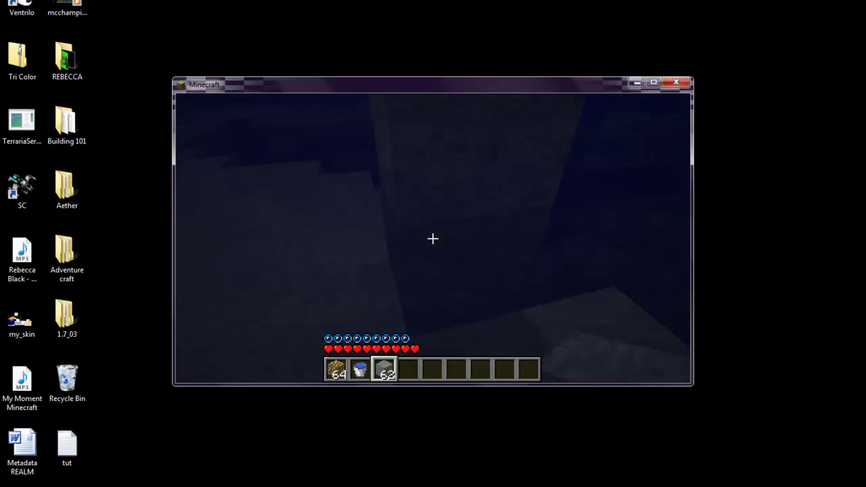
{"action": "key", "text": "space"}
{"action": "right_click", "coordinate": [433, 239]}
{"action": "key", "text": "space"}
{"action": "right_click", "coordinate": [433, 239]}
{"action": "right_click", "coordinate": [433, 239]}
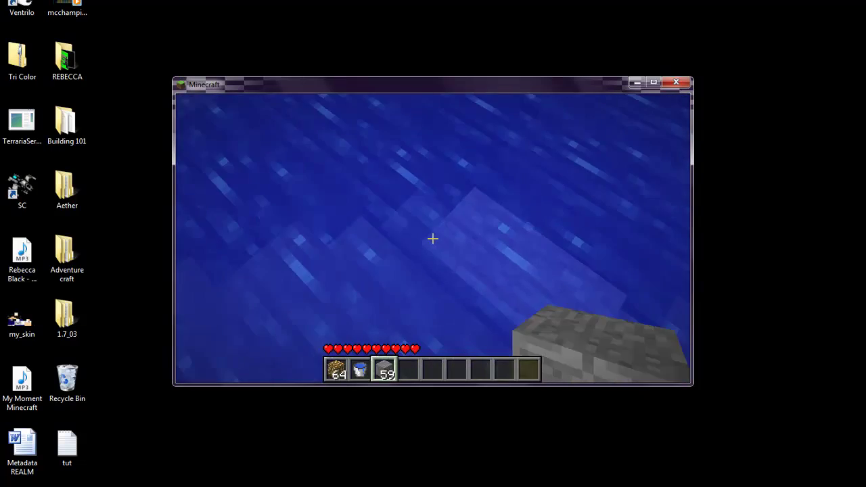
Place five more stone blocks underwater to extend the stone base
{"action": "right_click", "coordinate": [434, 239]}
{"action": "right_click", "coordinate": [433, 239]}
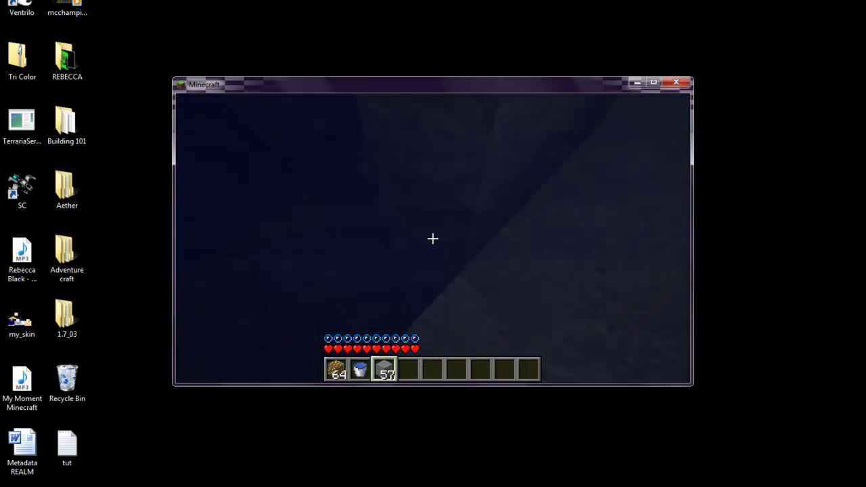
{"action": "right_click", "coordinate": [433, 238]}
{"action": "right_click", "coordinate": [433, 239]}
{"action": "key", "text": "e"}
{"action": "key", "text": "e"}
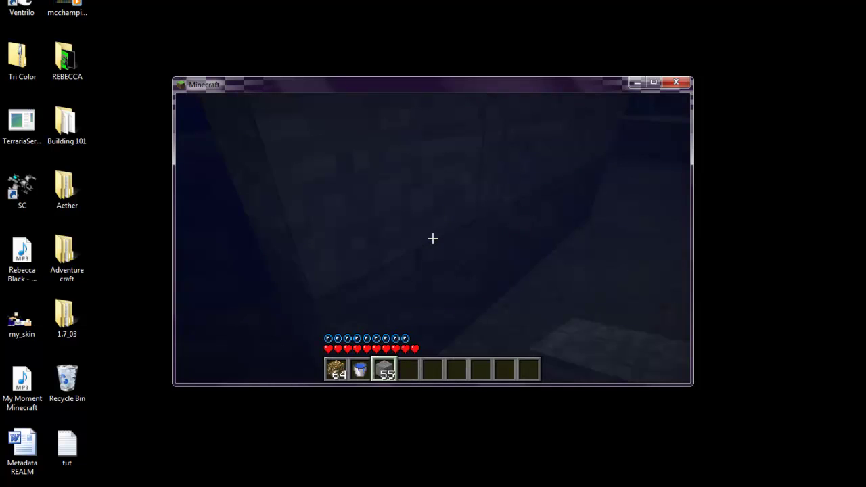
{"action": "right_click", "coordinate": [433, 238]}
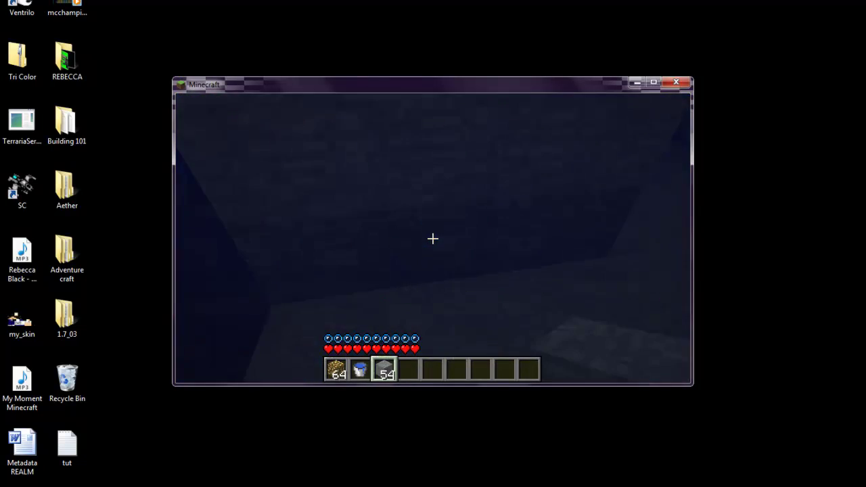
Add a diamond pickaxe to the inventory from page 3 of the TooManyItems list and return to the game
{"action": "key", "text": "e"}
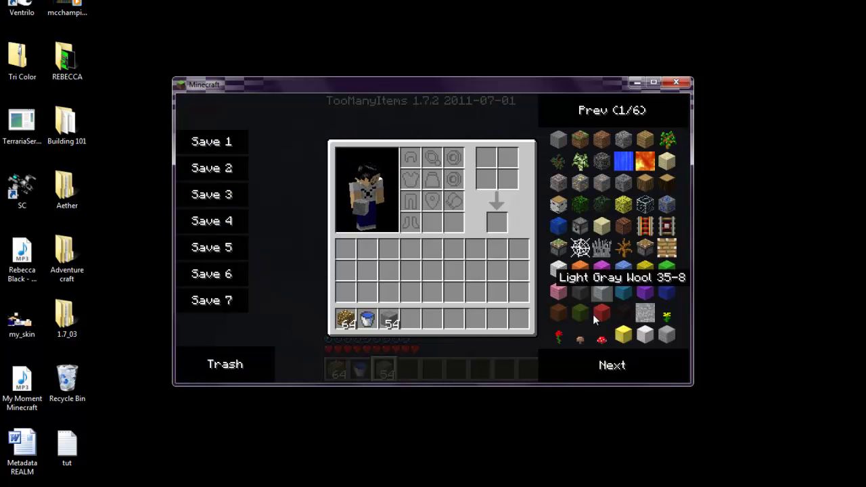
{"action": "left_click", "coordinate": [601, 374]}
{"action": "left_click", "coordinate": [601, 371]}
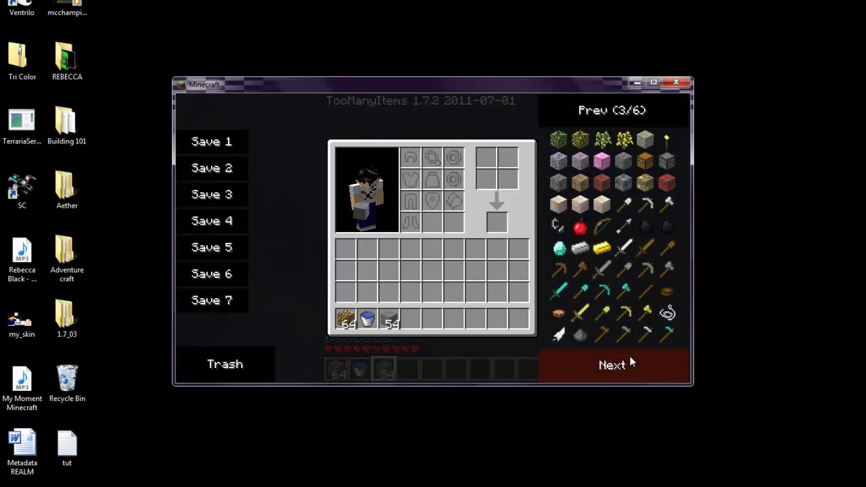
{"action": "left_click", "coordinate": [604, 293]}
{"action": "key", "text": "e"}
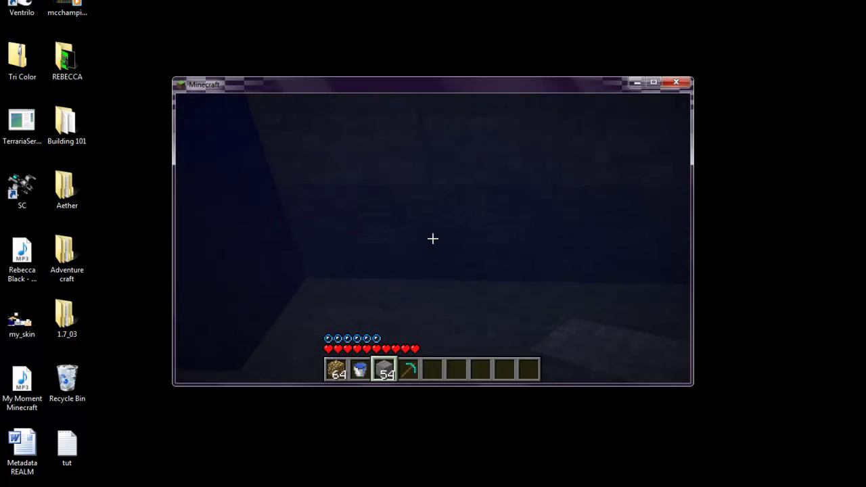
{"action": "key", "text": "e"}
{"action": "key", "text": "e"}
Swim to the surface and mine the two stone blocks on top of the base with the diamond pickaxe
{"action": "key", "text": "space"}
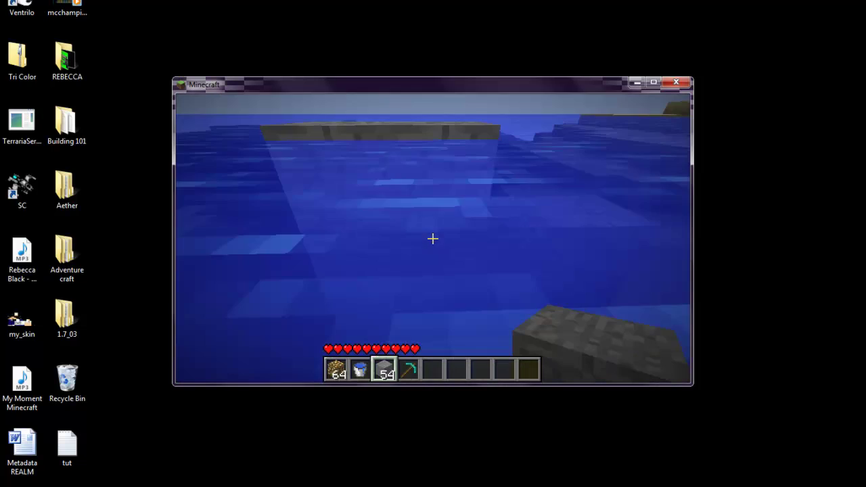
{"action": "scroll", "coordinate": [433, 239], "scroll_direction": "down", "scroll_amount": 1}
{"action": "left_click", "coordinate": [433, 239]}
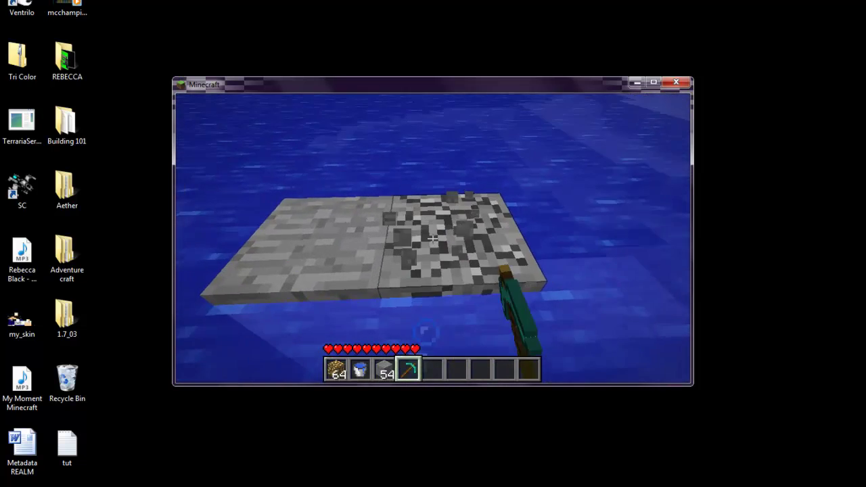
{"action": "left_click_drag", "start_coordinate": [433, 239], "coordinate": [433, 239]}
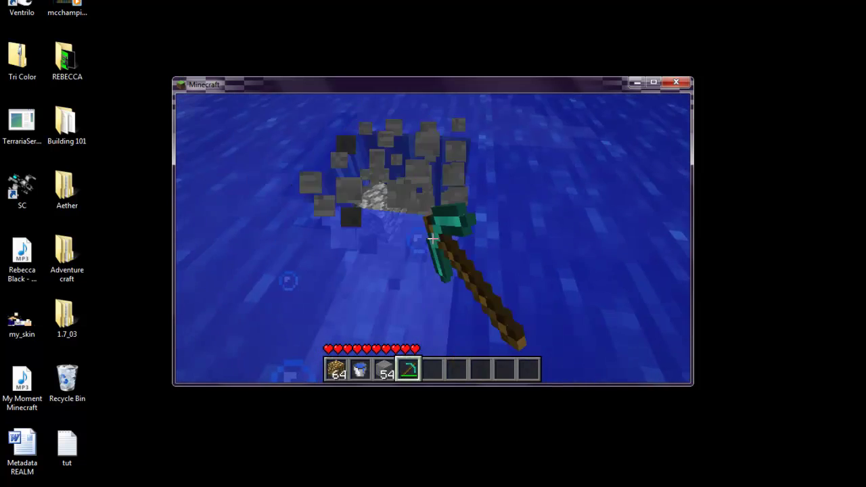
{"action": "key", "text": "5"}
Build a portal frame from 14 glowstone blocks on the water and activate it with the water bucket
{"action": "scroll", "coordinate": [434, 239], "scroll_direction": "up", "scroll_amount": 4}
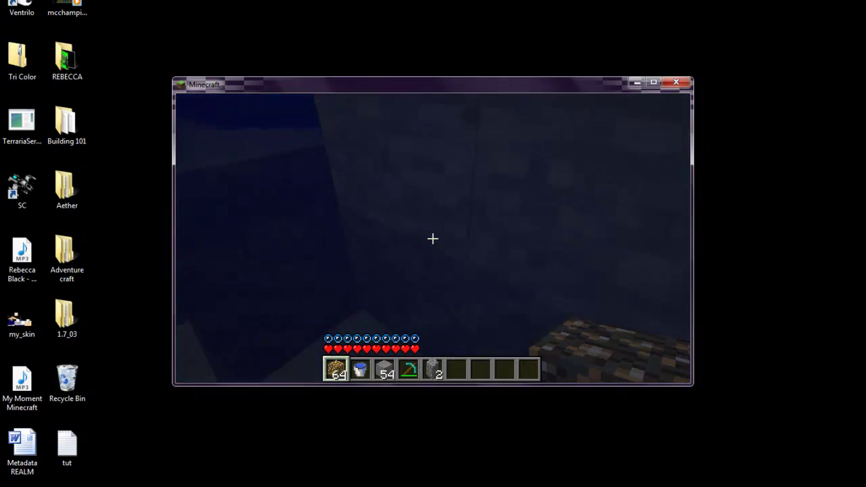
{"action": "key", "text": "space"}
{"action": "right_click", "coordinate": [433, 239]}
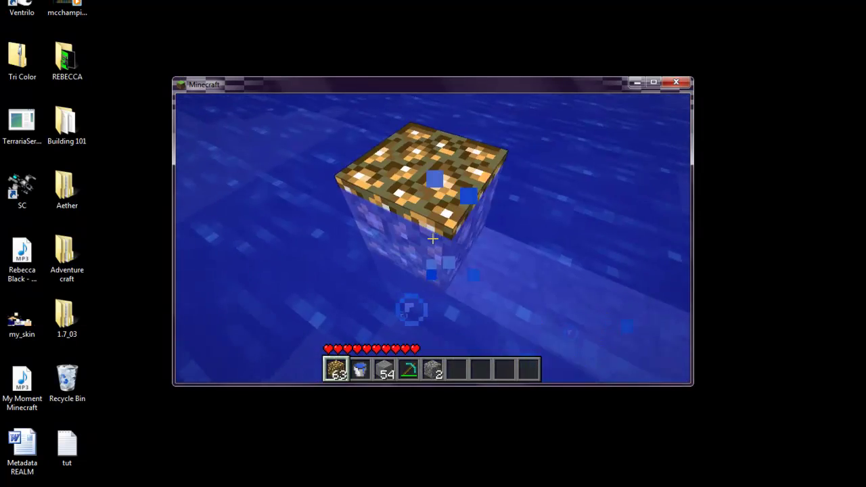
{"action": "right_click", "coordinate": [433, 239]}
{"action": "right_click", "coordinate": [433, 239]}
{"action": "right_click", "coordinate": [433, 239]}
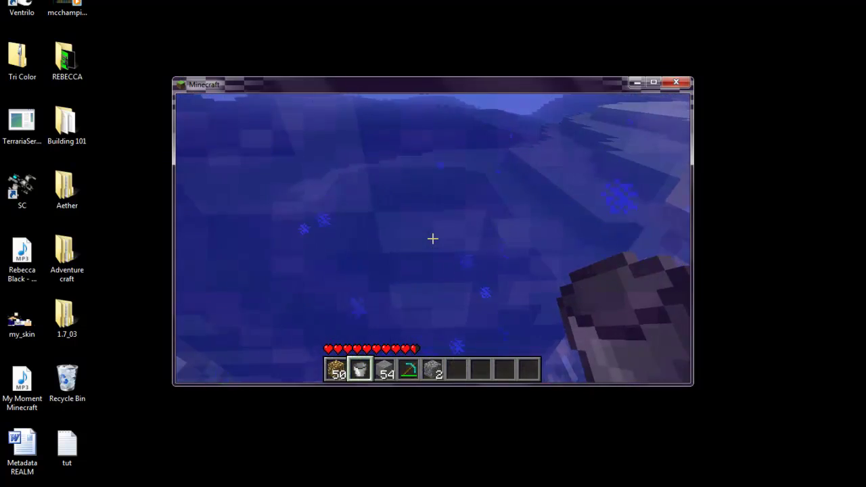
Enter the glowstone portal to travel to the Aether and look around at the floating islands from the frame
{"action": "key", "text": "space"}
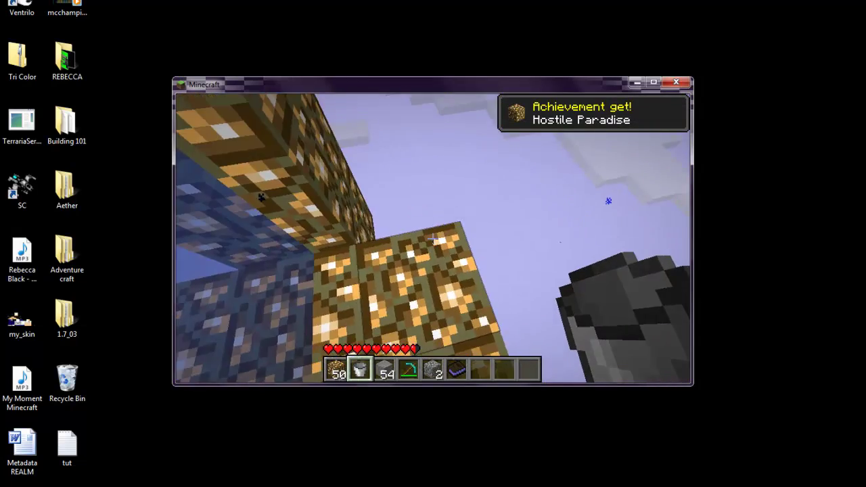
{"action": "key", "text": "w"}
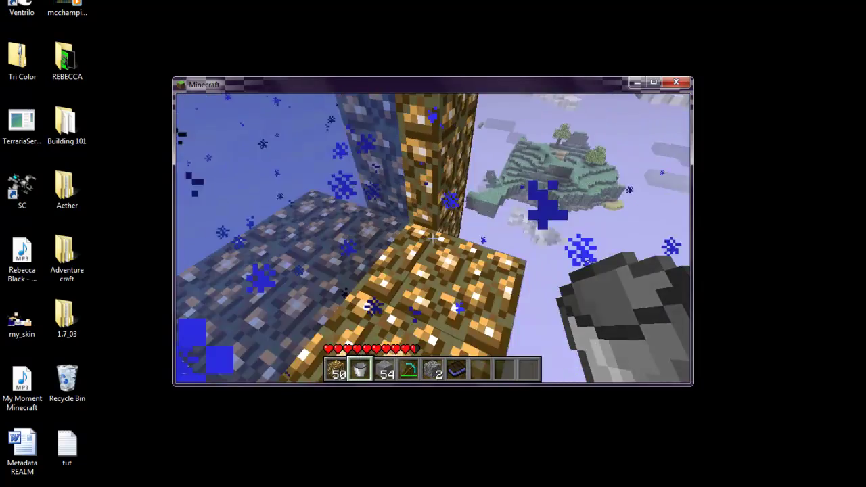
{"action": "key", "text": "w"}
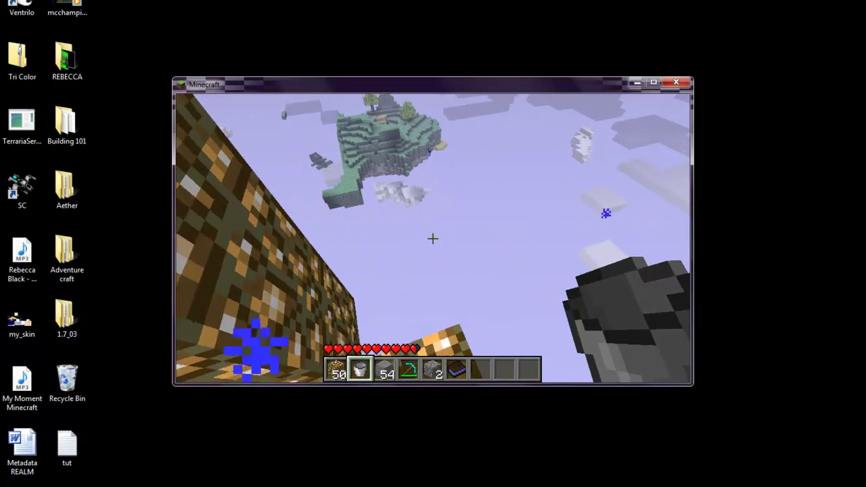
{"action": "key", "text": "w"}
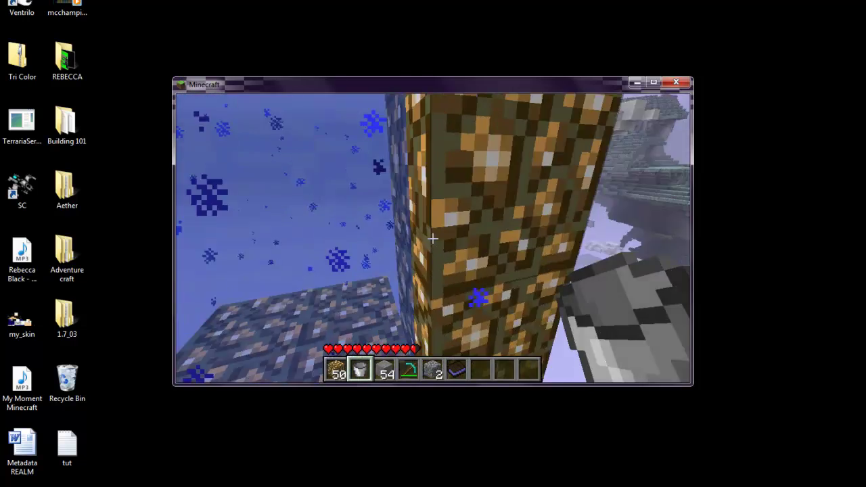
{"action": "key", "text": "s"}
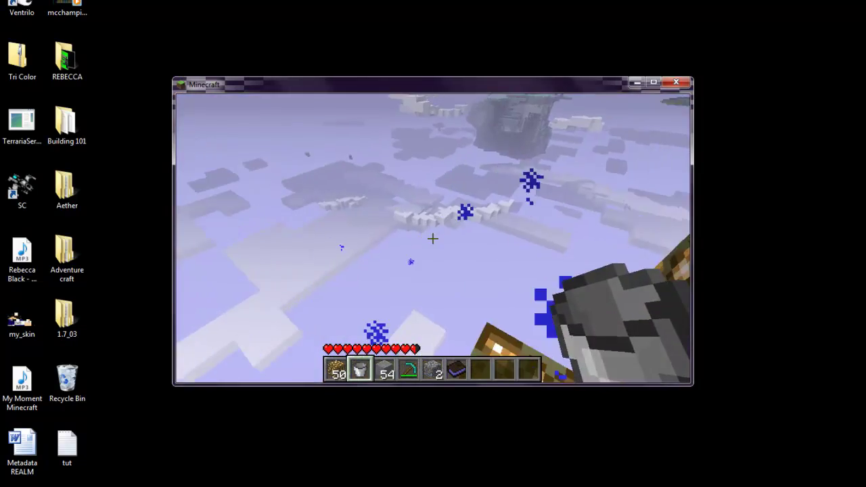